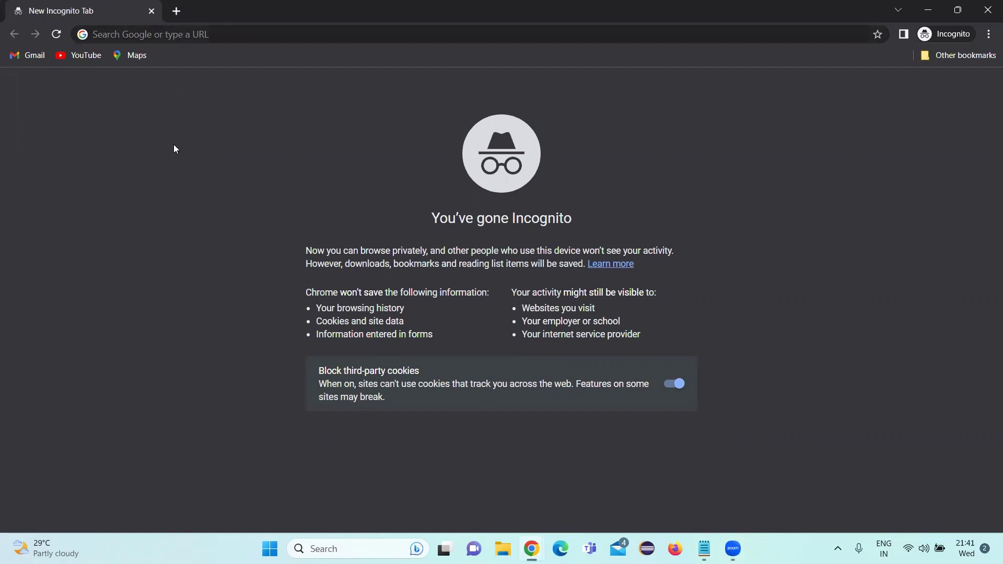
Put the cursor in the incognito window's address bar to enter a web address.
click(220, 36)
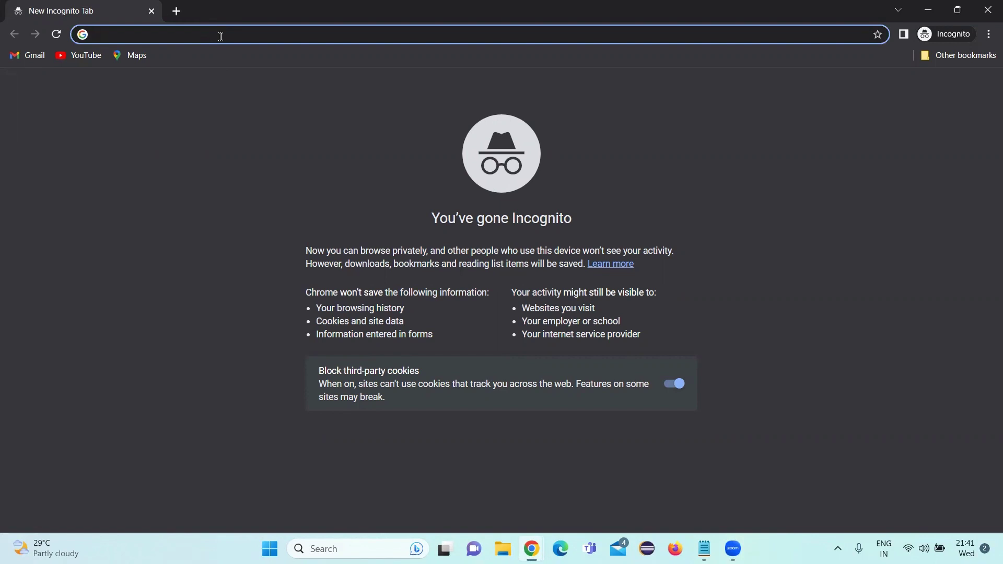
Load canva.com, then start the free sign-up and dismiss the login prompt.
text(canva.com)
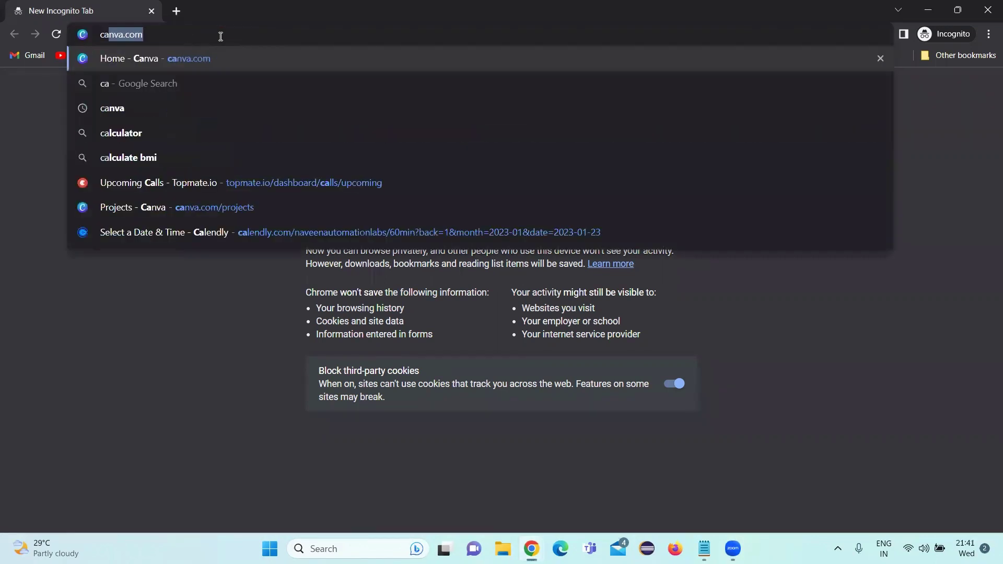
key(Return)
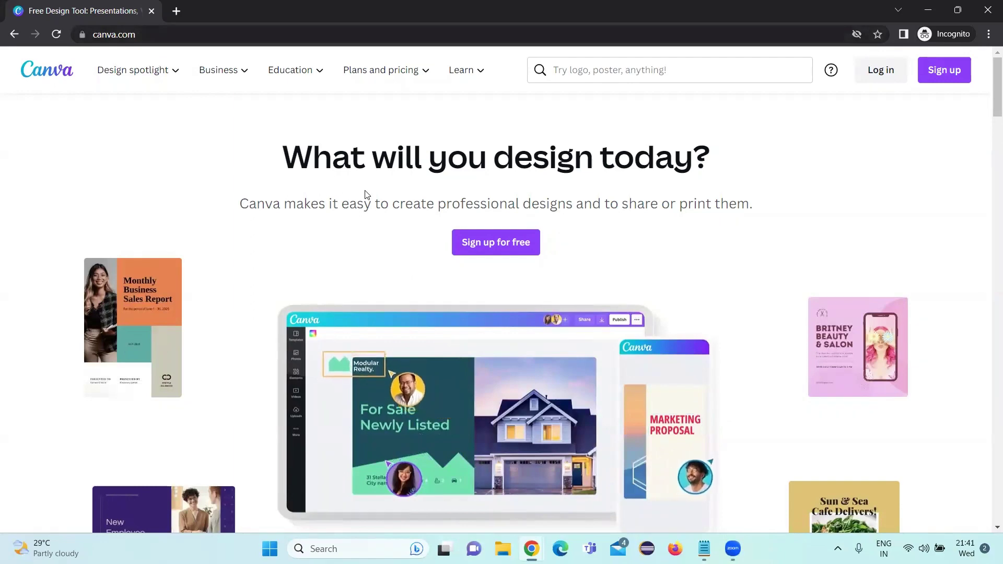
click(487, 244)
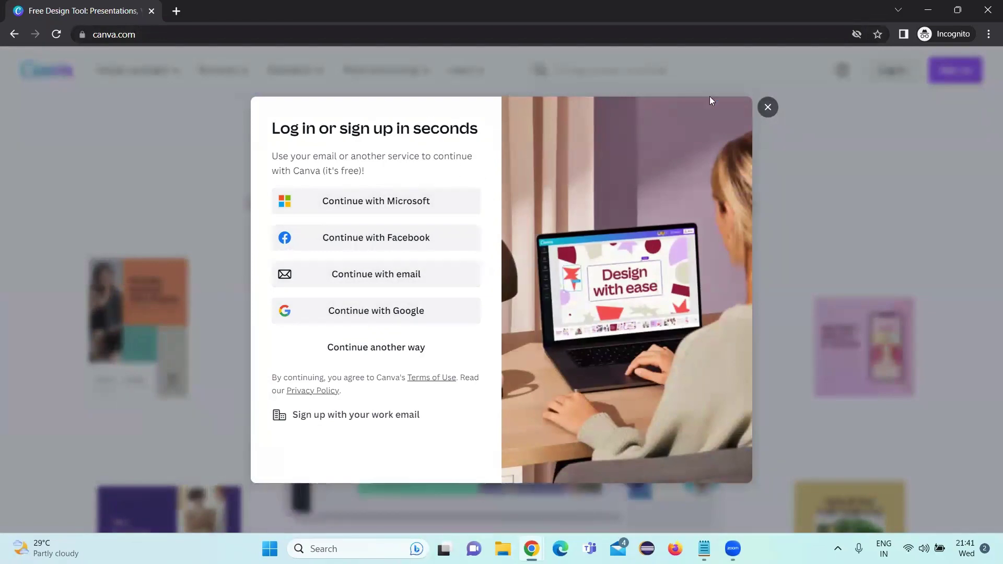
click(773, 107)
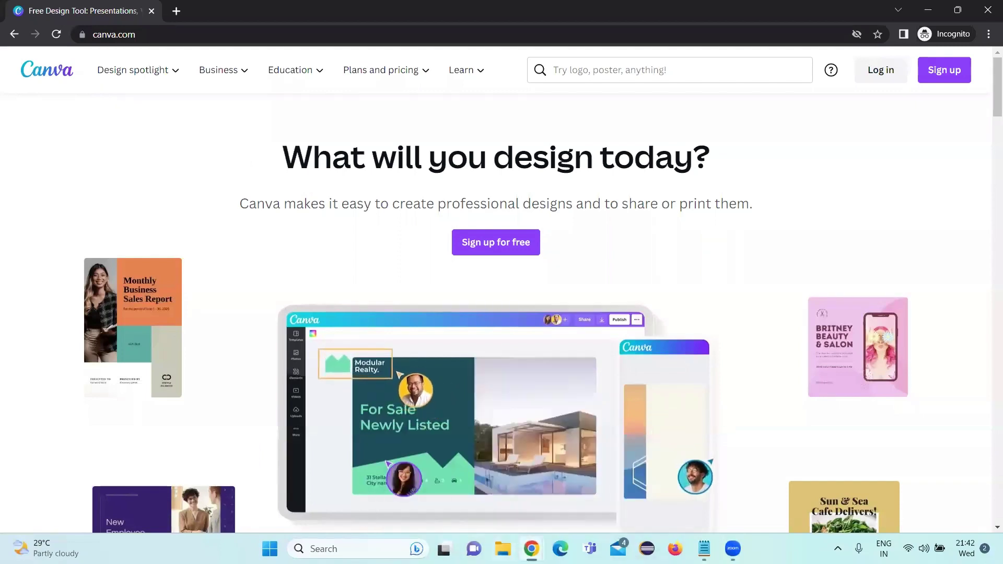
Switch to the other browser window with the signed-in Canva home page.
mouse_move(532, 547)
click(465, 497)
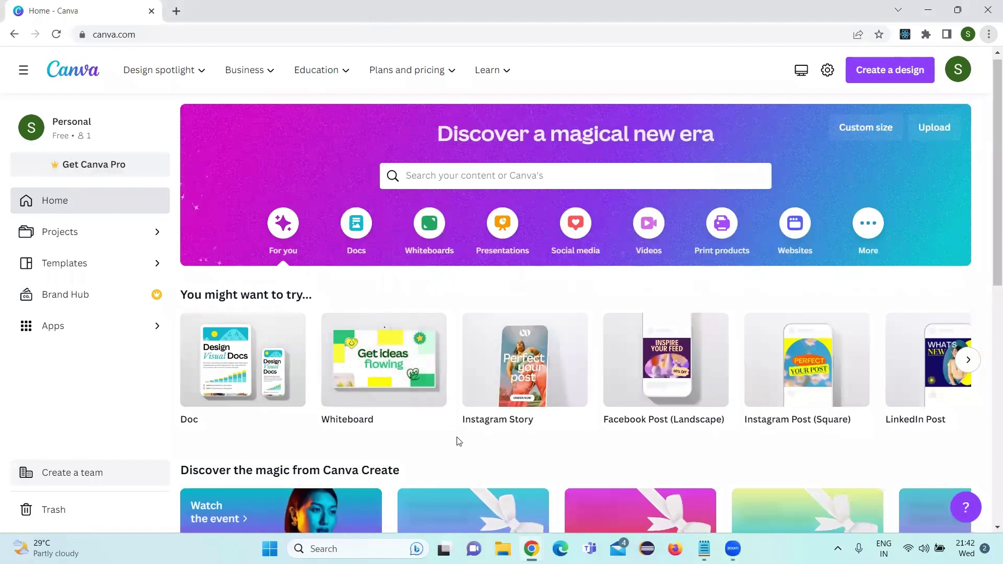
scroll(539, 474, down, 1)
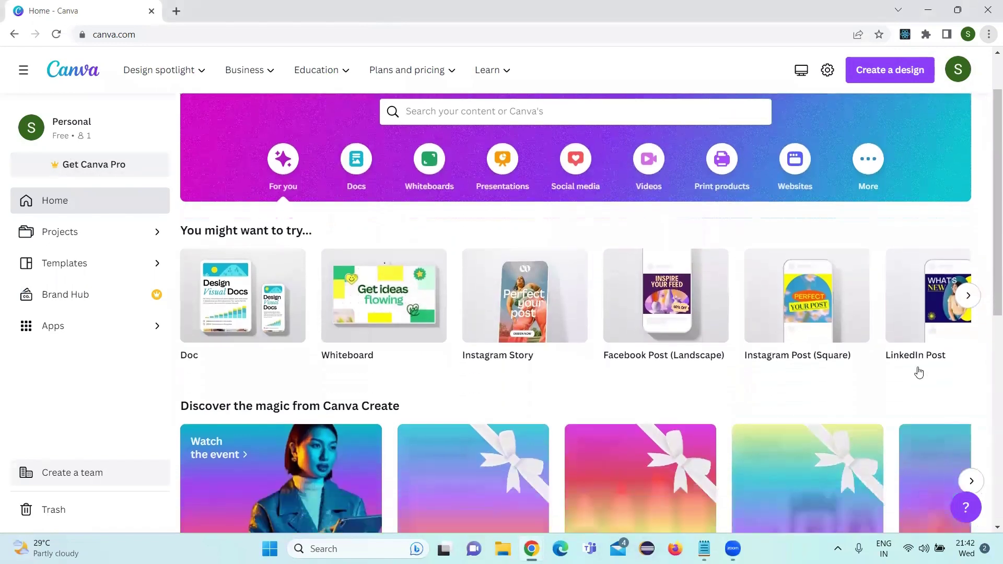
Start a new design from the Create a design list, choosing A4 Document.
click(887, 82)
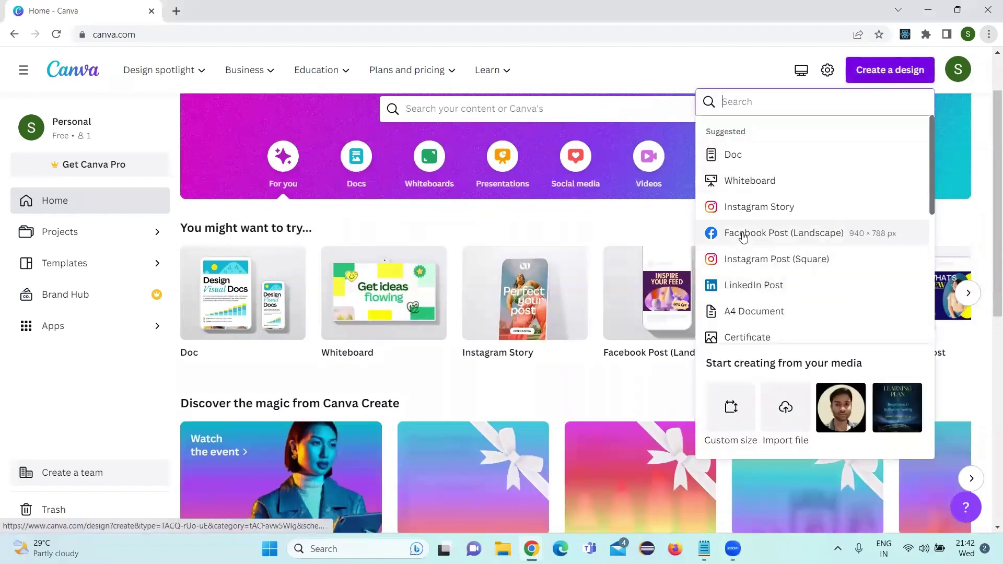
scroll(758, 261, down, 3)
scroll(742, 234, down, 5)
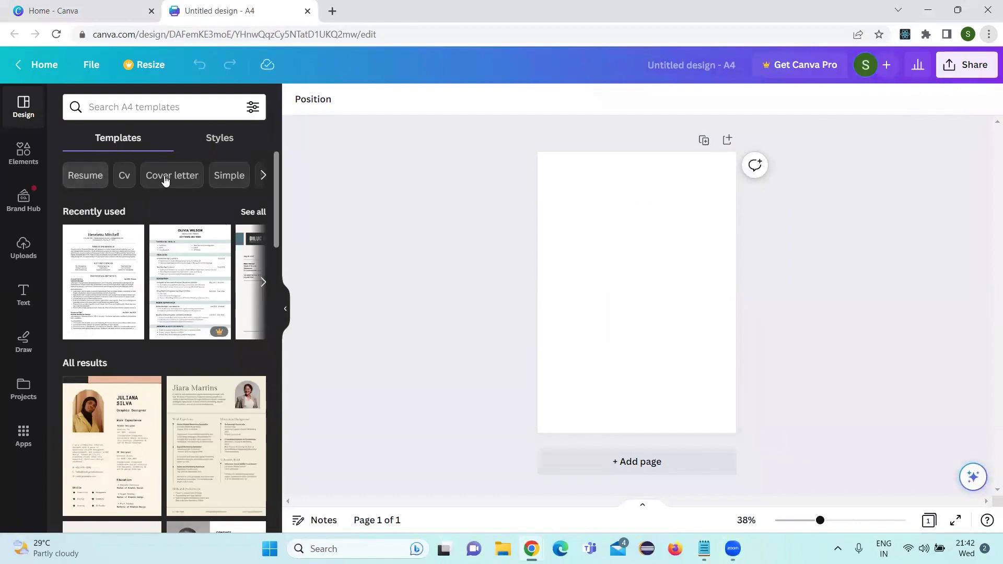
Browse the template category chips and filter to Resume templates.
click(263, 176)
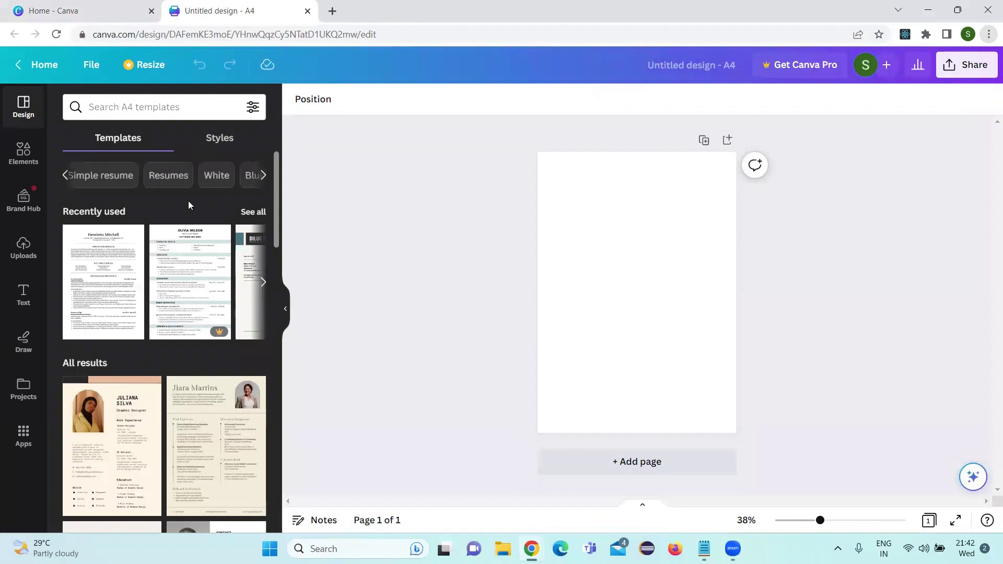
click(264, 175)
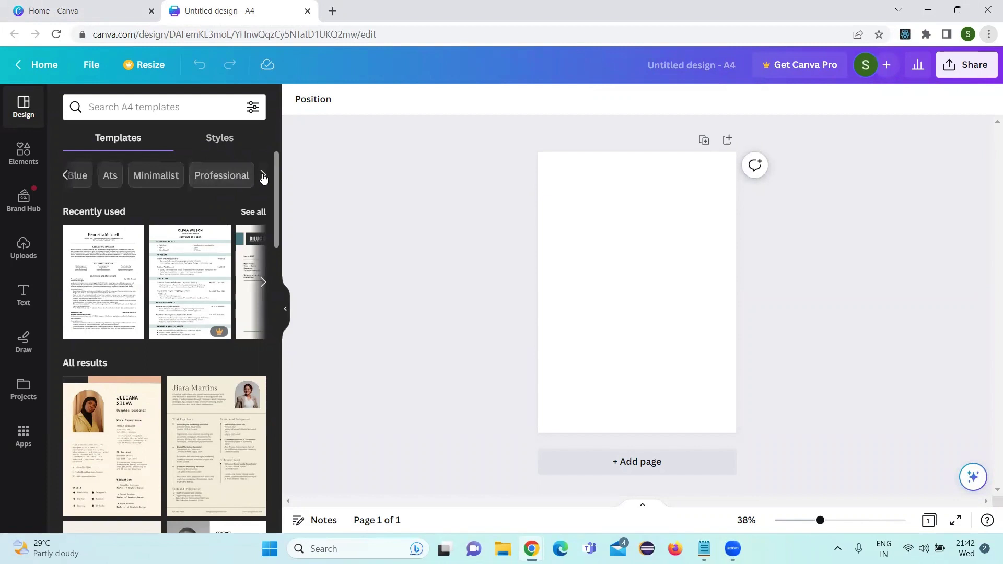
click(264, 175)
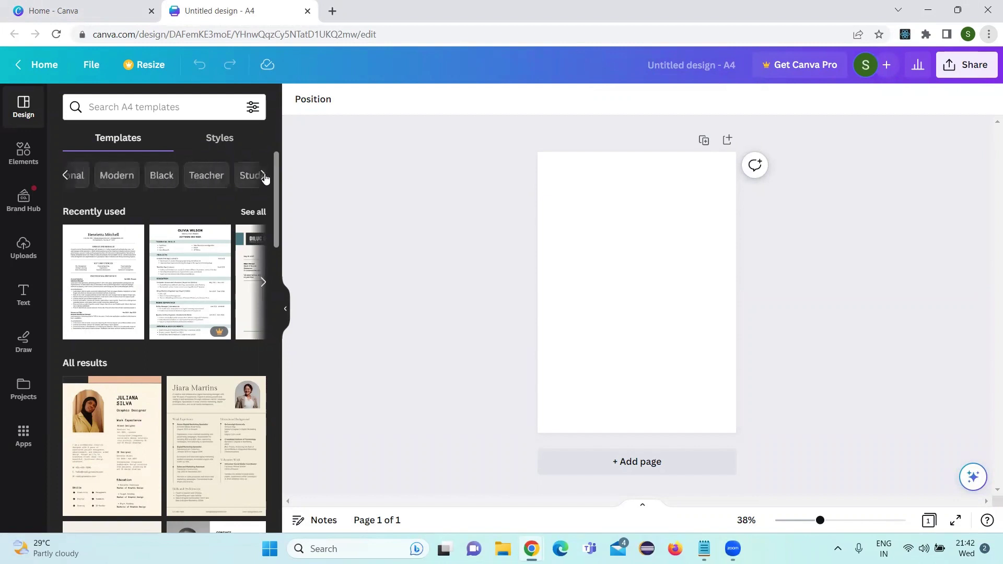
click(67, 175)
click(66, 176)
click(66, 176)
click(65, 176)
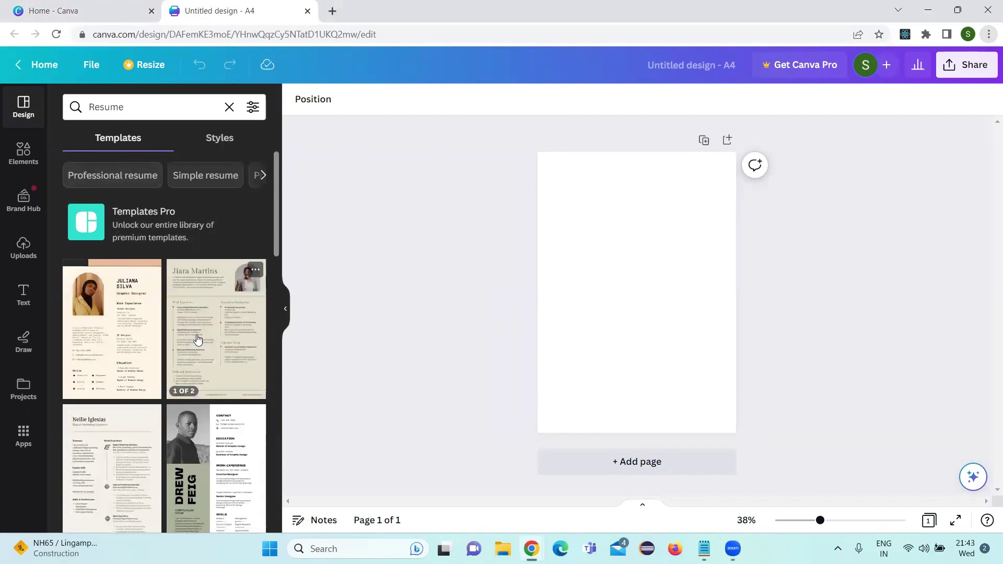
Scroll the Resume results to find the beige Brand Designer Resume template.
scroll(197, 337, down, 6)
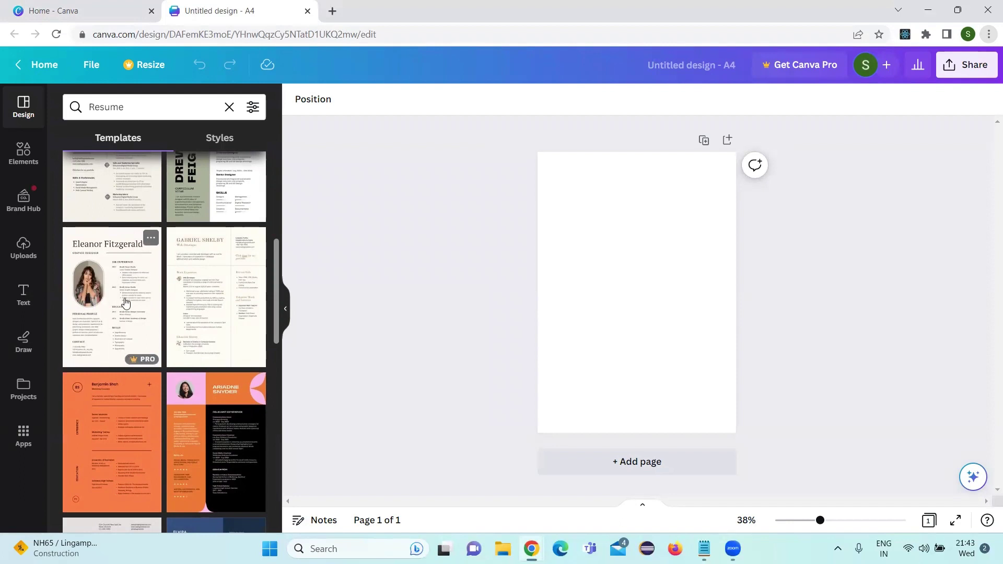
scroll(125, 302, up, 3)
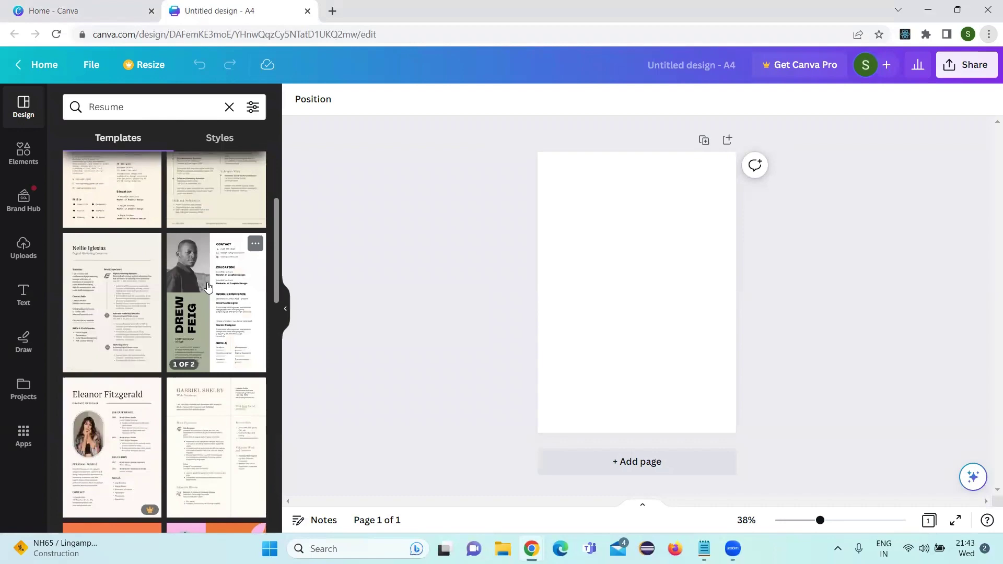
scroll(208, 287, up, 3)
scroll(208, 287, down, 10)
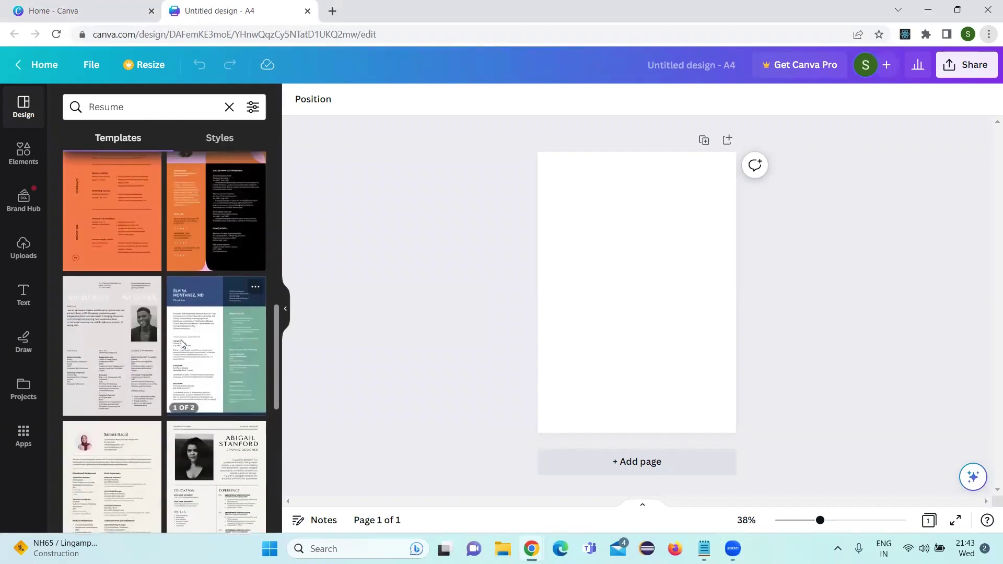
scroll(181, 344, down, 5)
scroll(181, 343, down, 6)
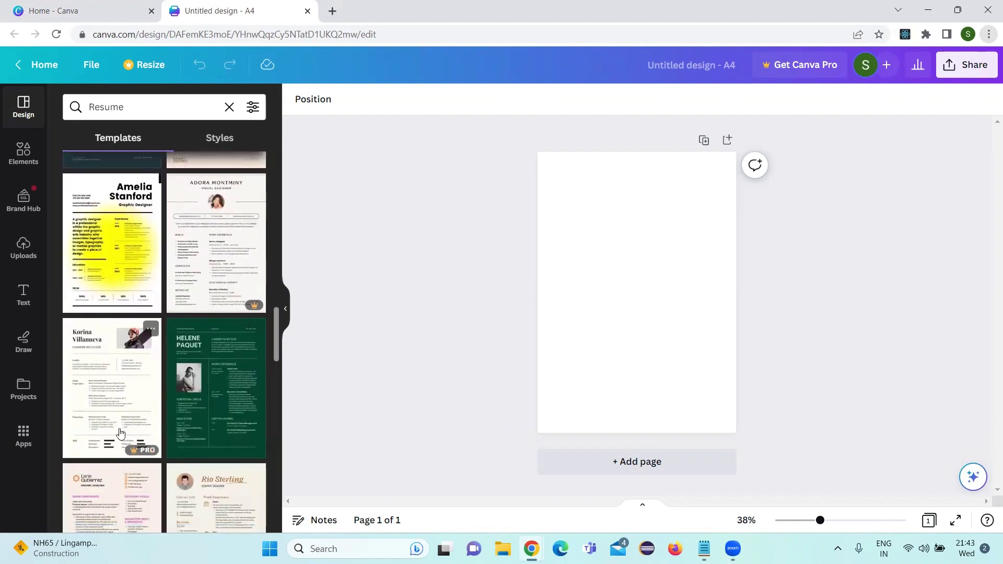
scroll(120, 361, down, 4)
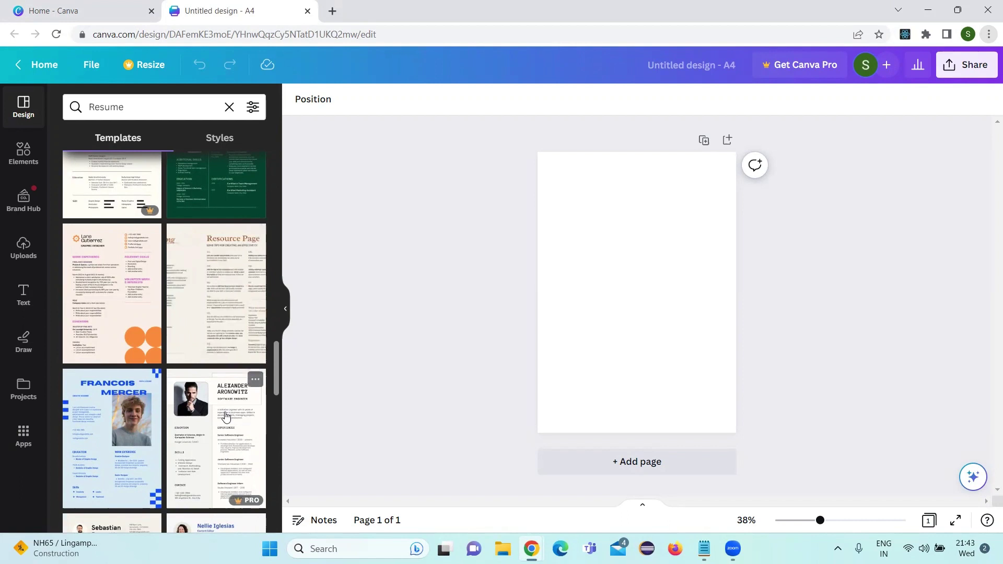
Apply the Brand Designer Resume's first page to the blank A4 page and zoom in.
click(210, 254)
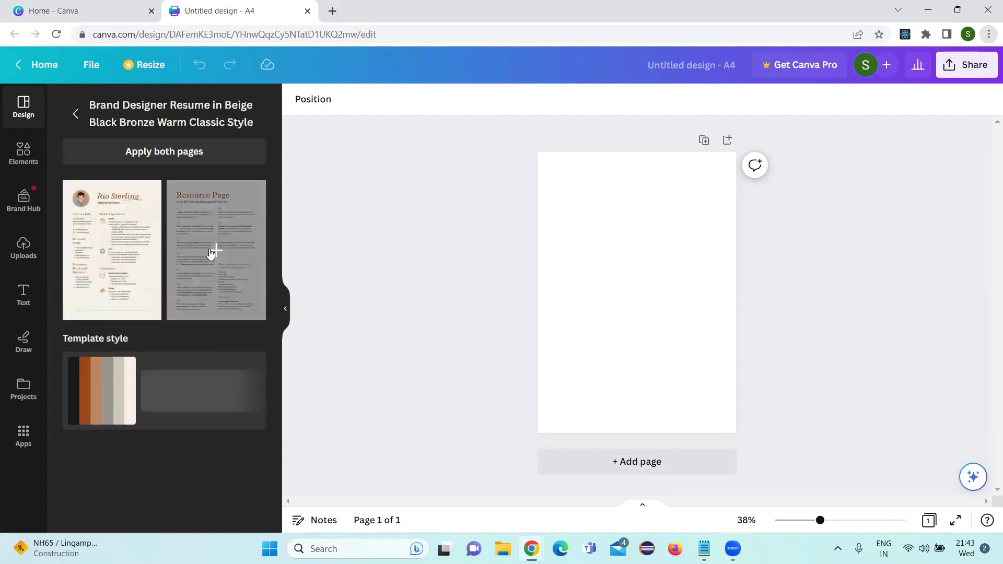
click(203, 246)
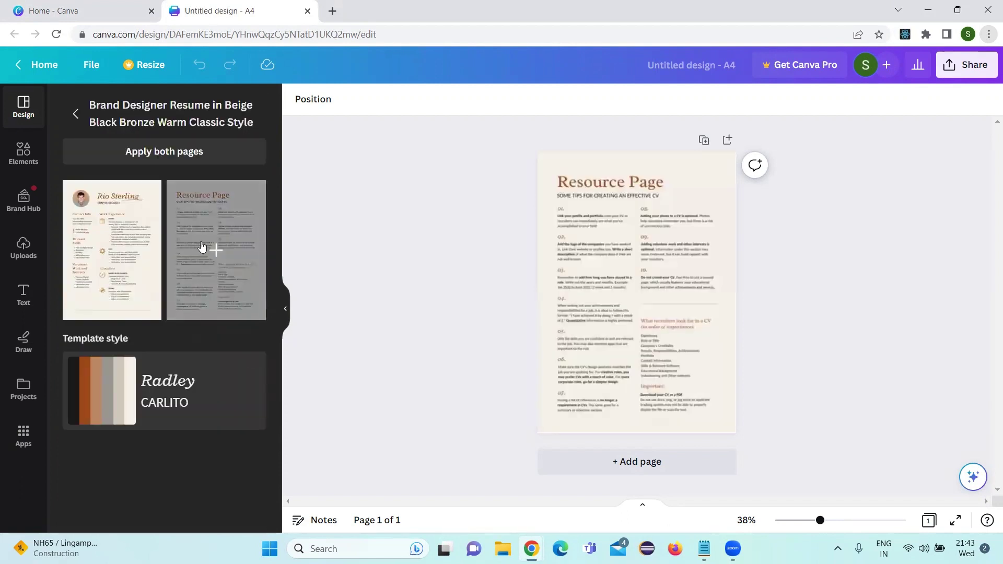
click(118, 265)
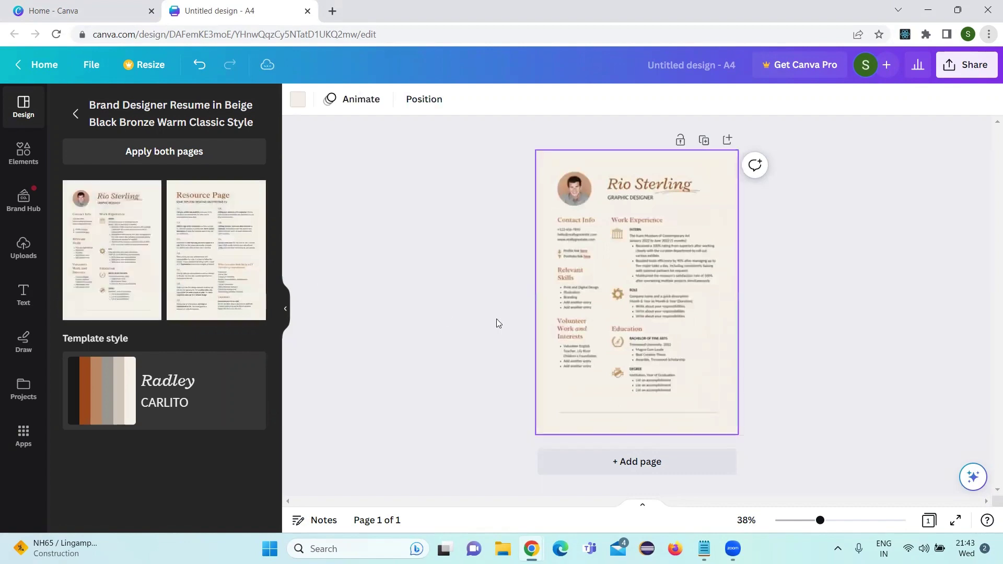
drag(820, 523, 848, 527)
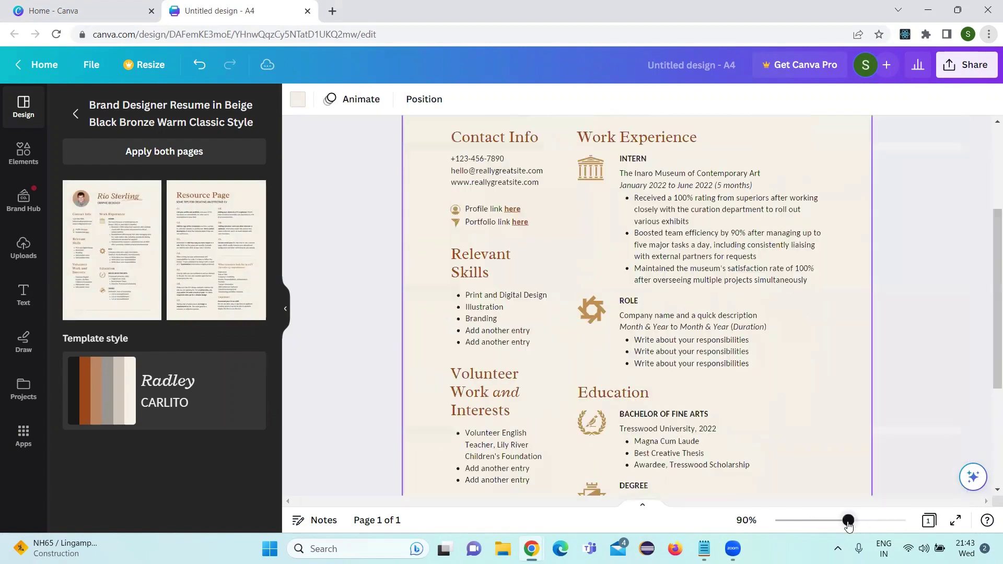
scroll(657, 303, up, 3)
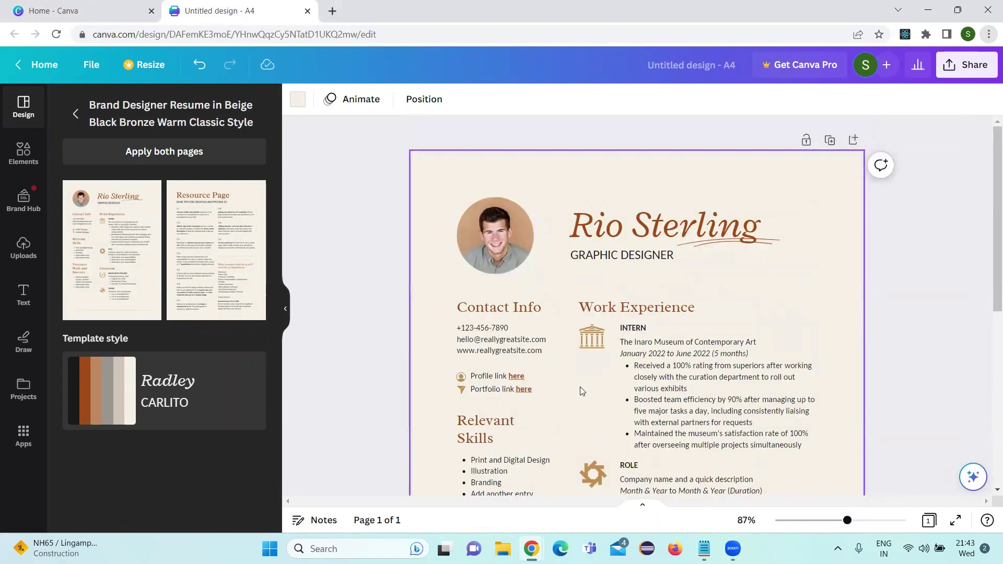
scroll(585, 431, down, 7)
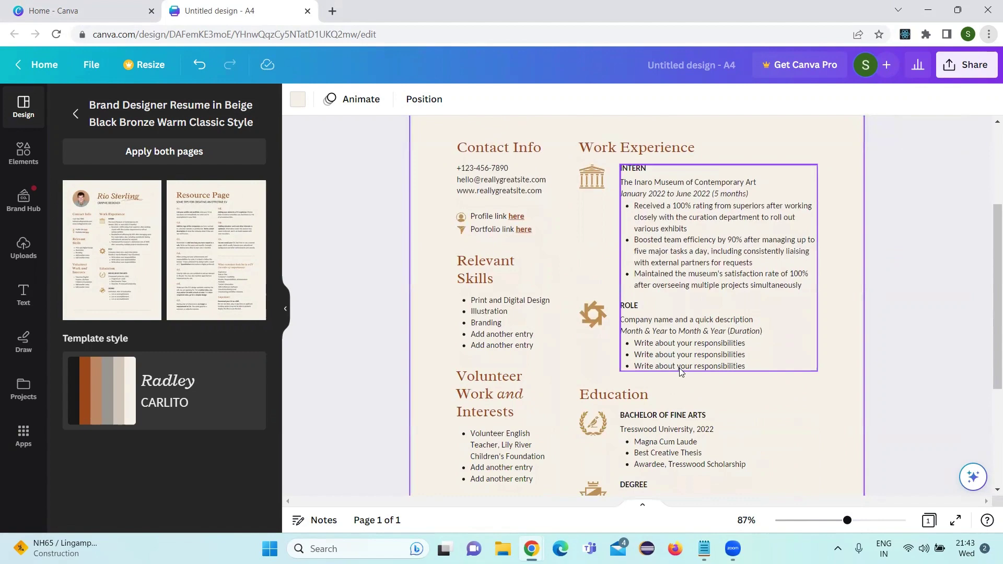
Replace page 1 with the grey web-developer resume from the Resume search results.
click(77, 112)
scroll(124, 336, down, 5)
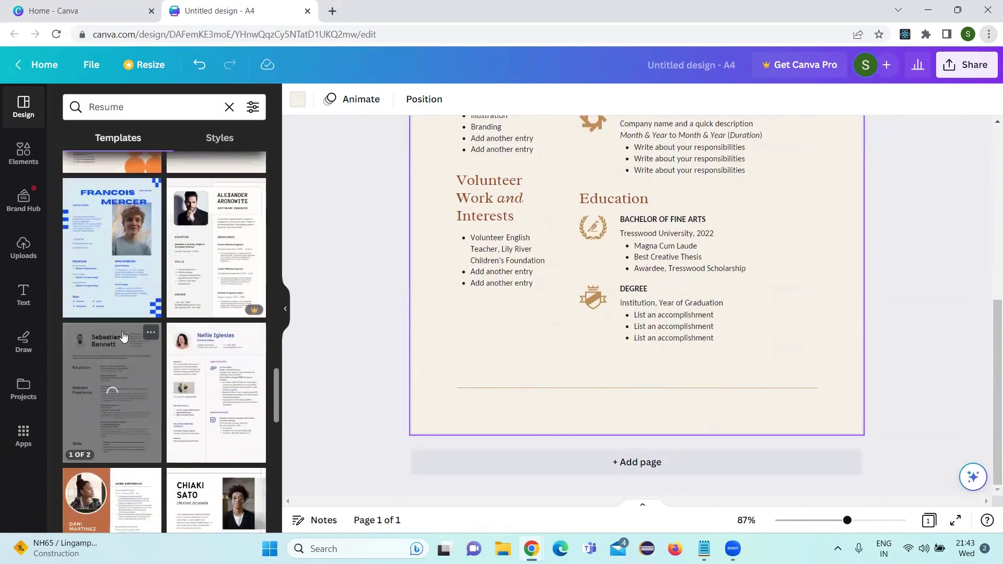
scroll(124, 336, down, 3)
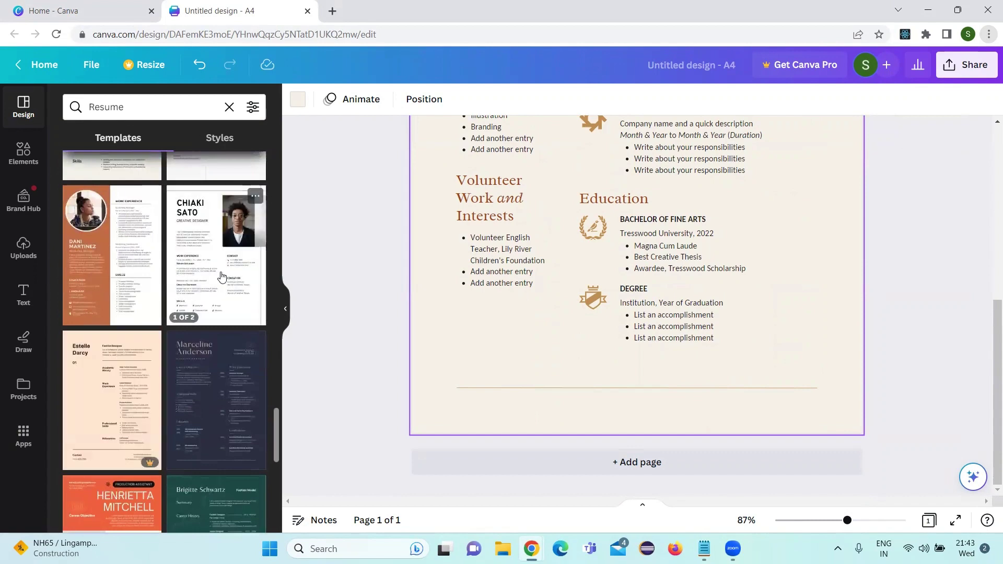
scroll(168, 416, down, 6)
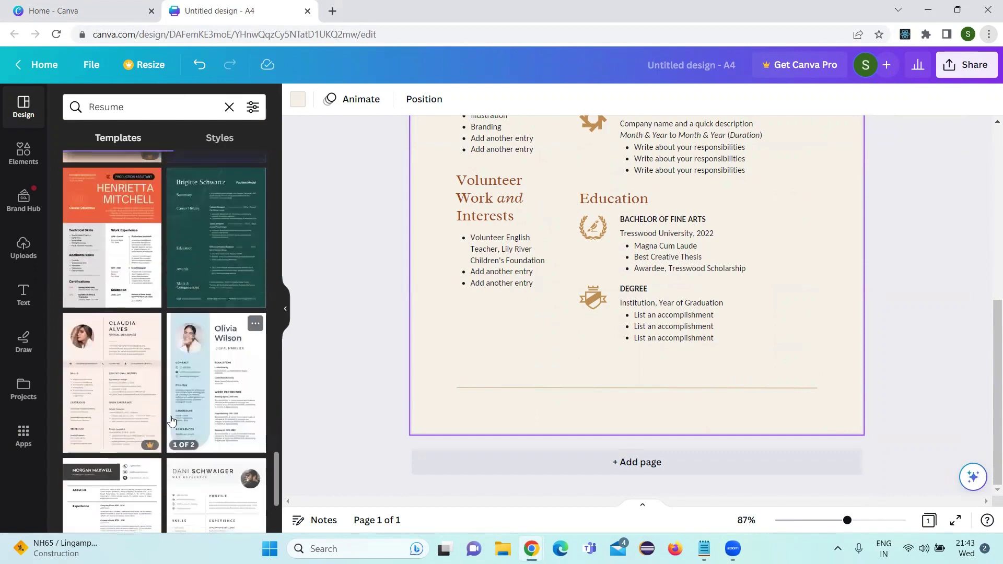
scroll(106, 380, down, 5)
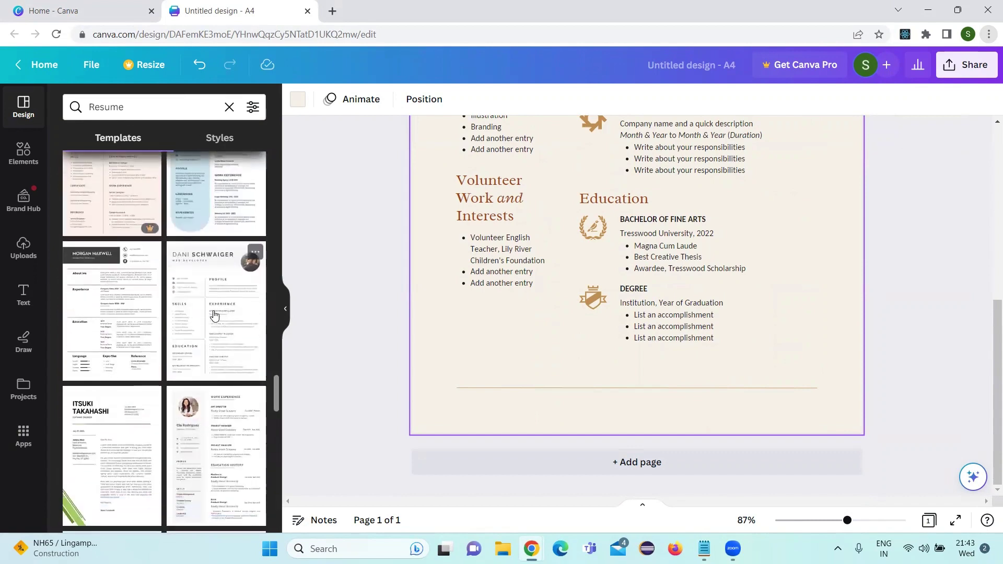
click(233, 323)
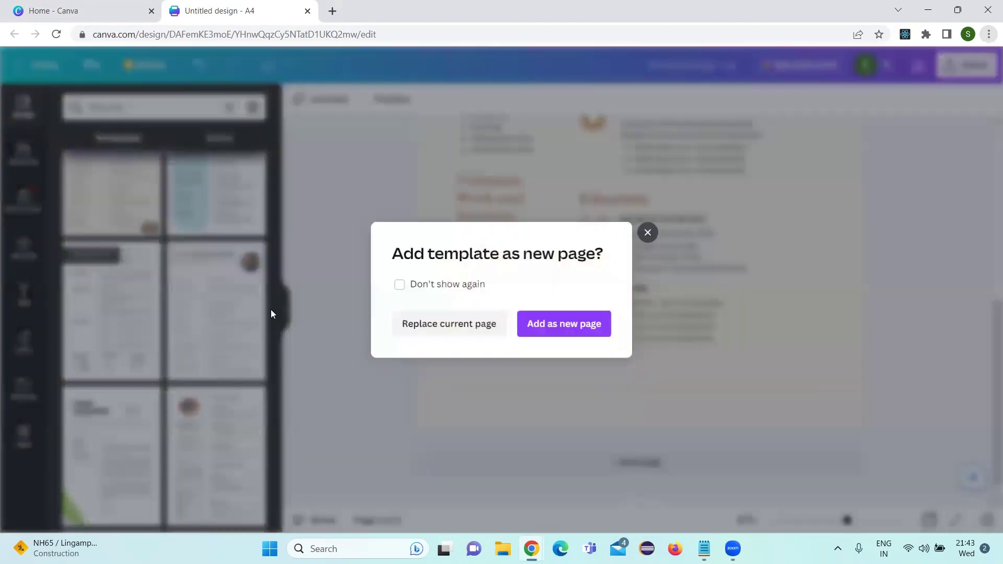
click(450, 329)
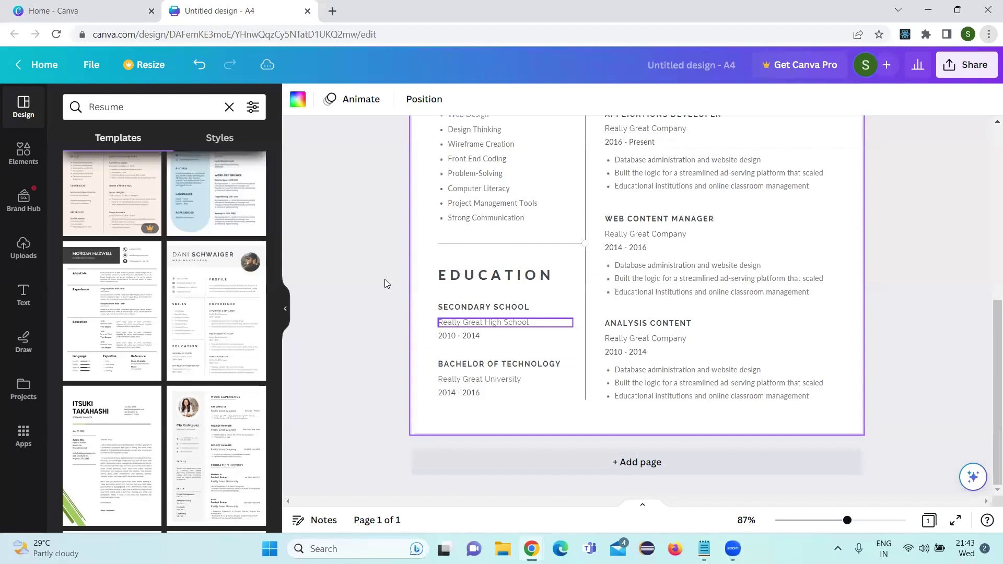
scroll(384, 279, up, 6)
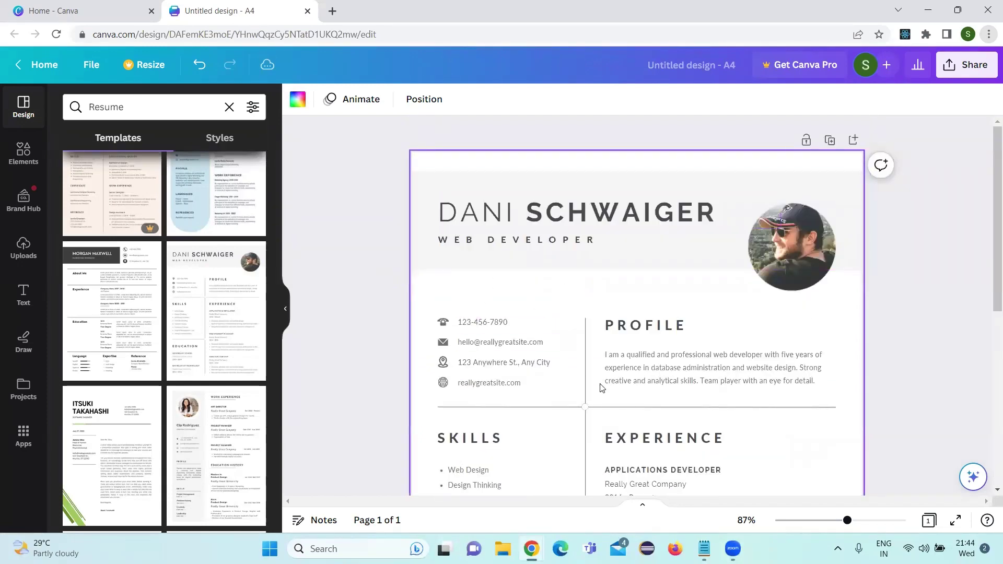
scroll(601, 388, down, 7)
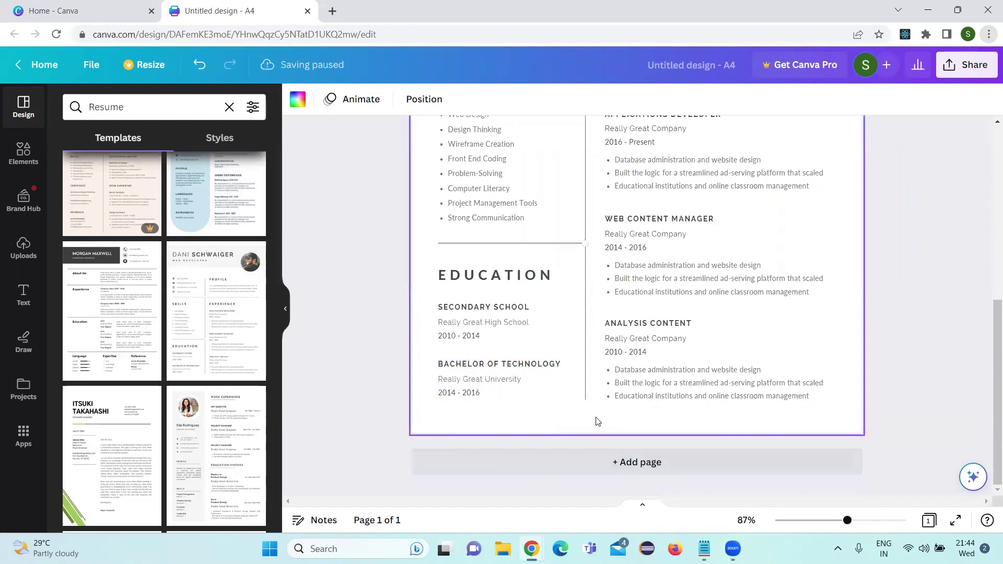
Add a blank second page after the resume.
click(616, 469)
scroll(584, 330, up, 5)
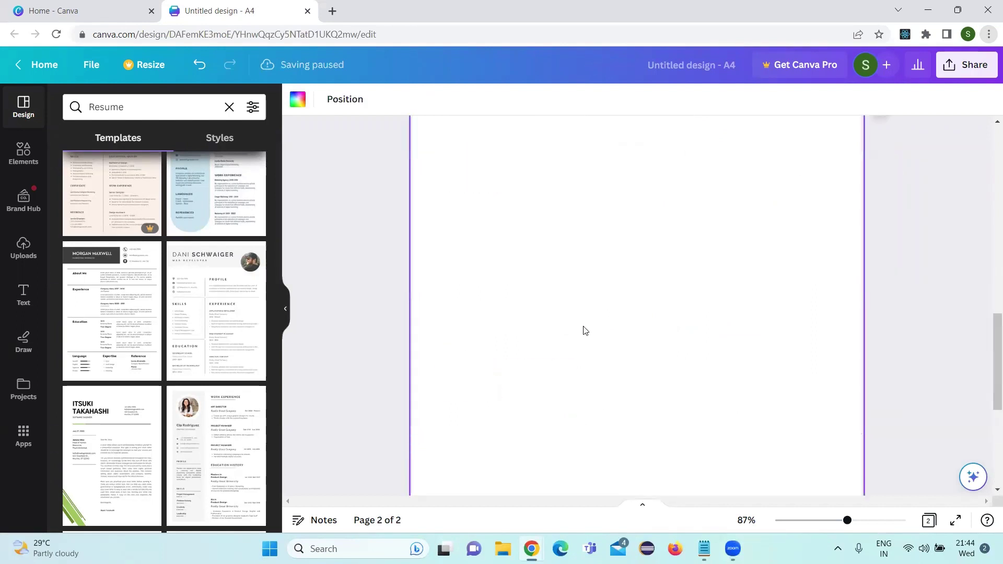
scroll(511, 384, down, 2)
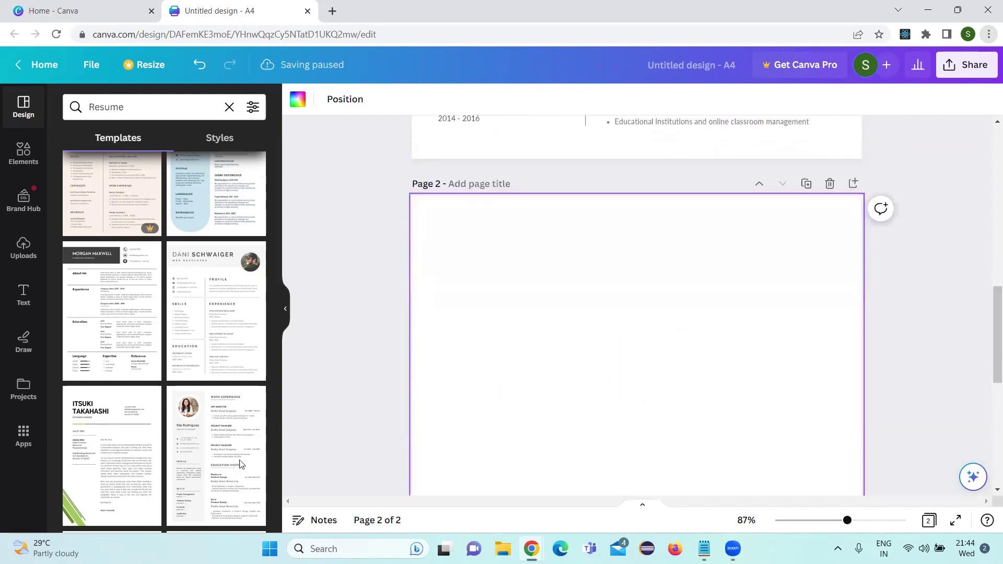
scroll(167, 435, down, 4)
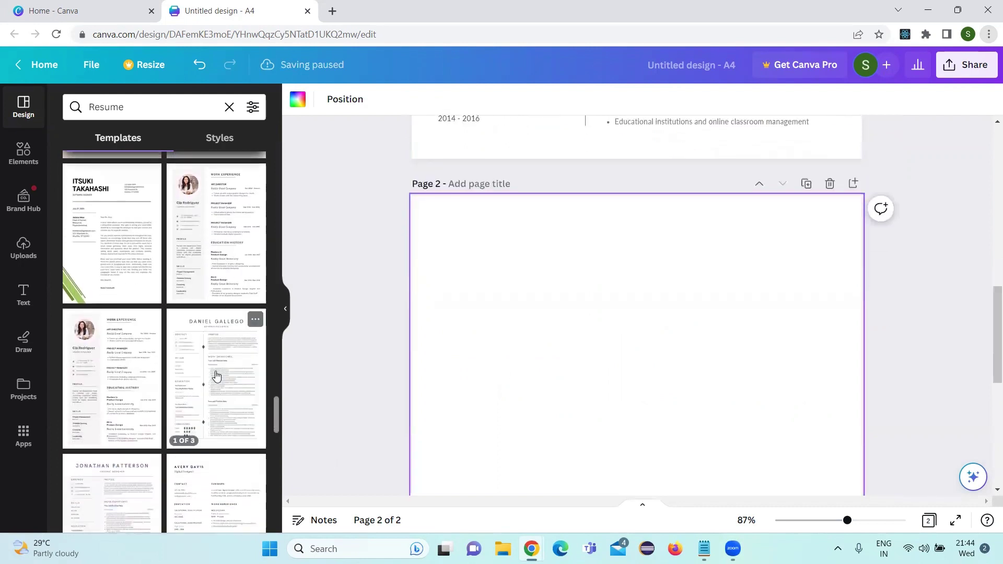
Apply the Minimalist White and Grey Professional Resume's cover letter page to page 2.
click(193, 403)
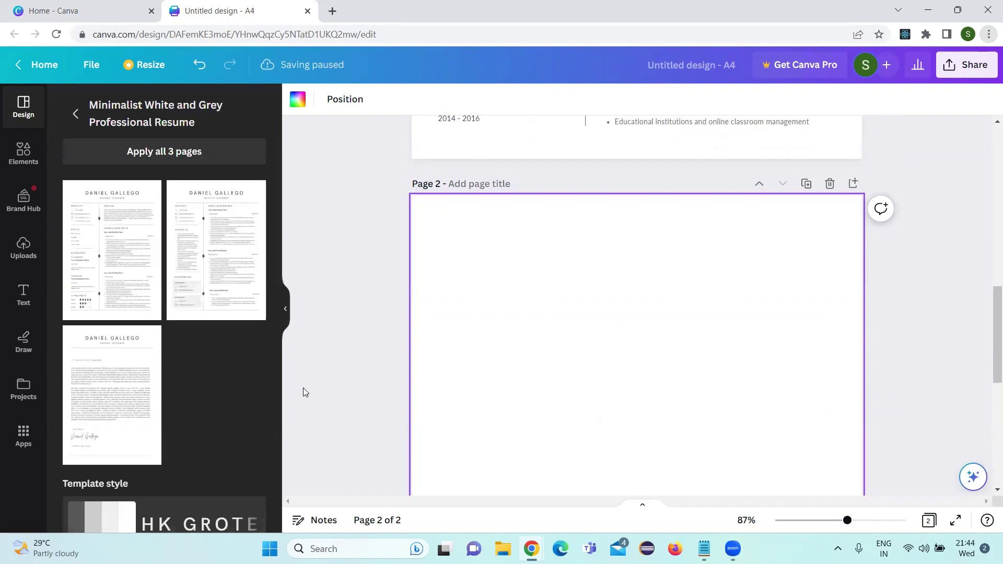
click(125, 393)
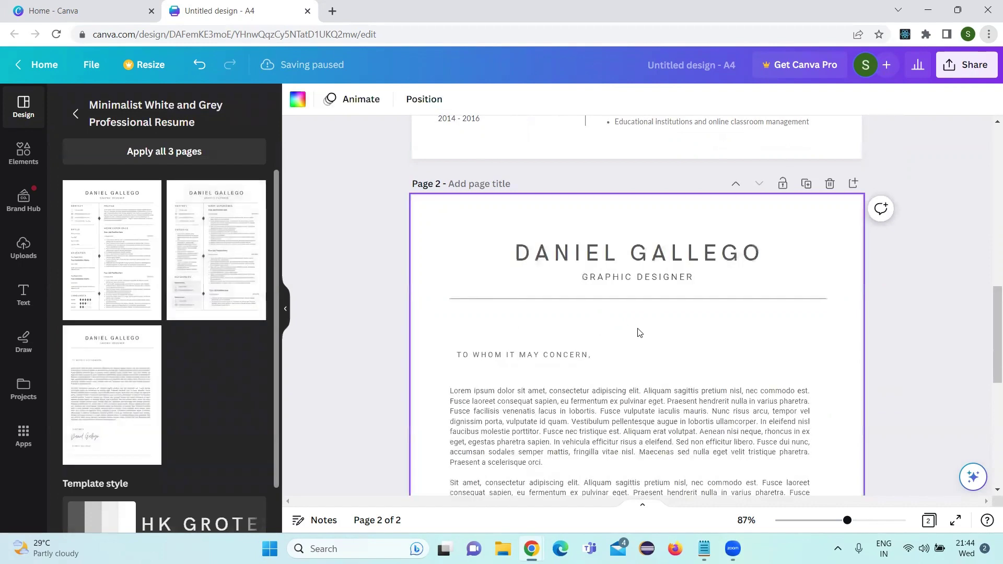
scroll(639, 332, down, 3)
scroll(639, 333, down, 4)
scroll(638, 332, up, 20)
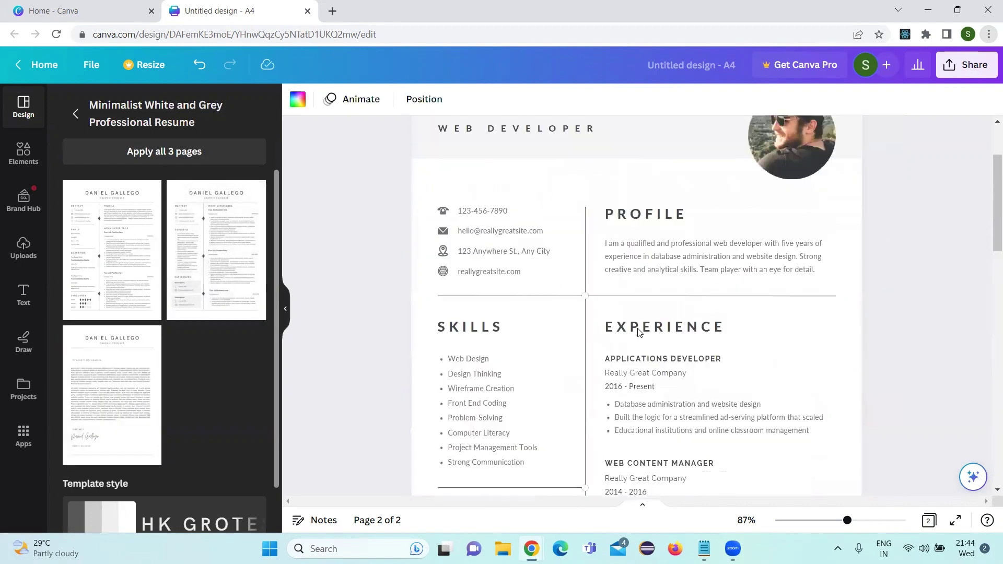
Search 'Simple resume' and apply the Minimalist White and Grey template's resume page to page 1.
click(79, 116)
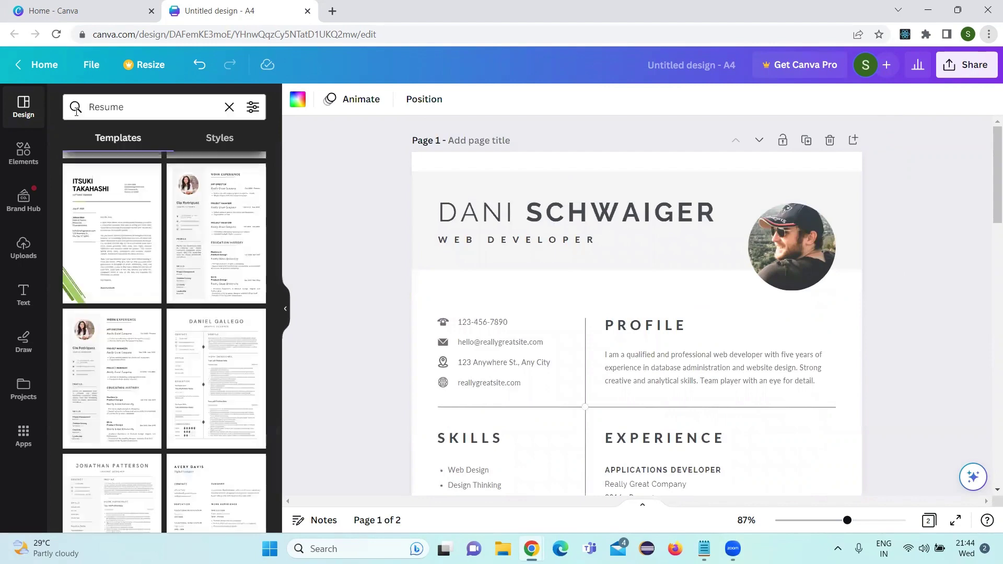
scroll(145, 189, down, 5)
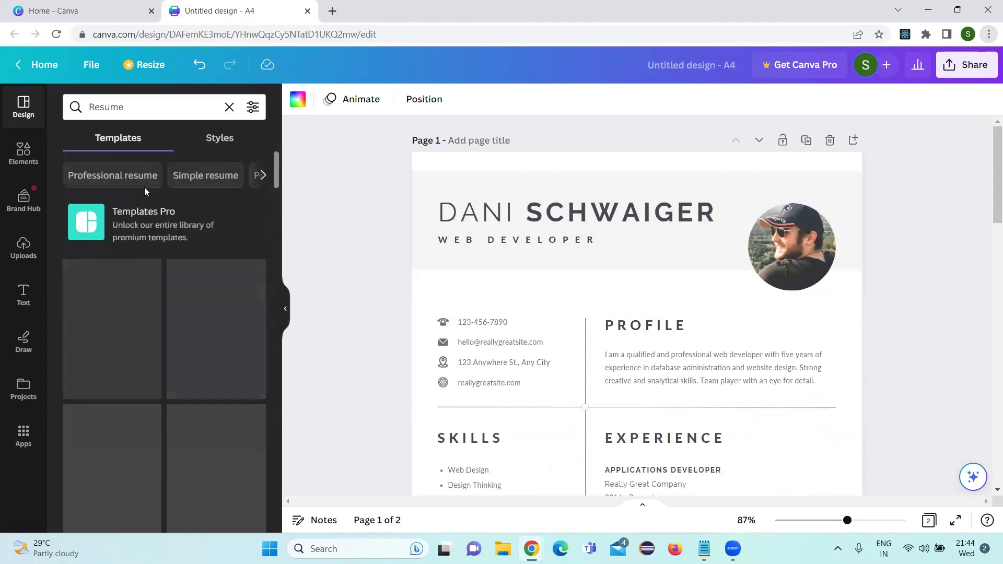
click(199, 180)
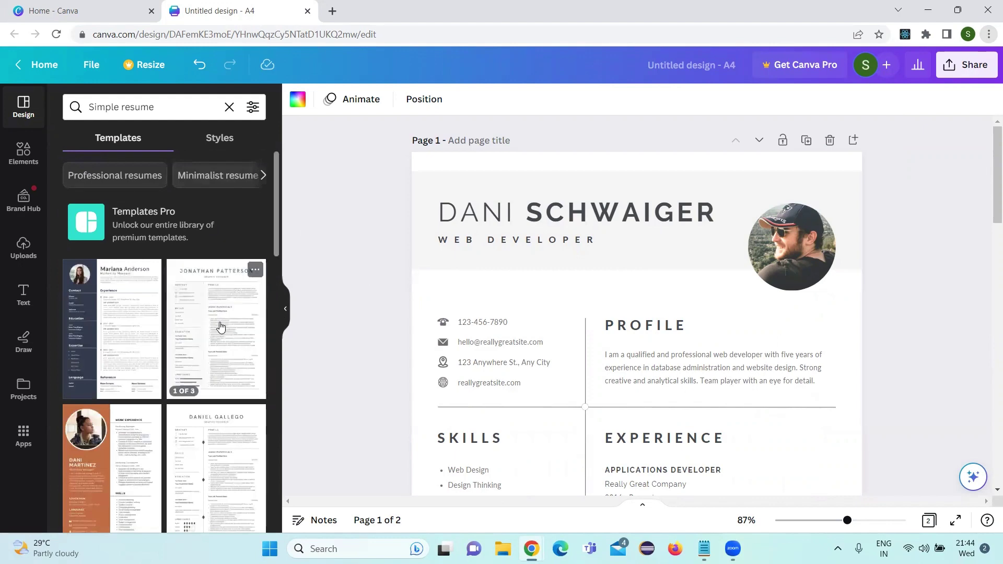
click(220, 326)
click(112, 246)
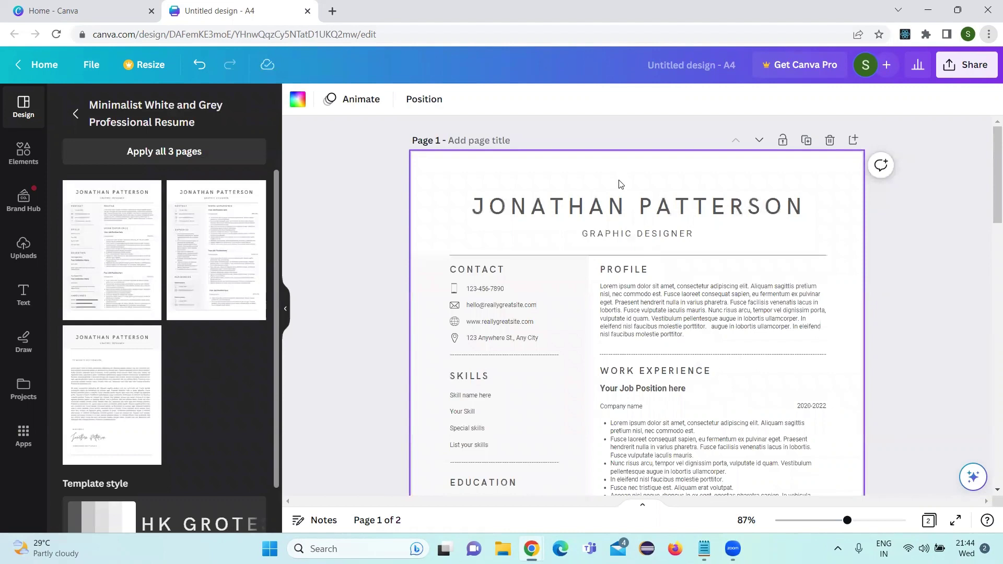
scroll(490, 216, down, 15)
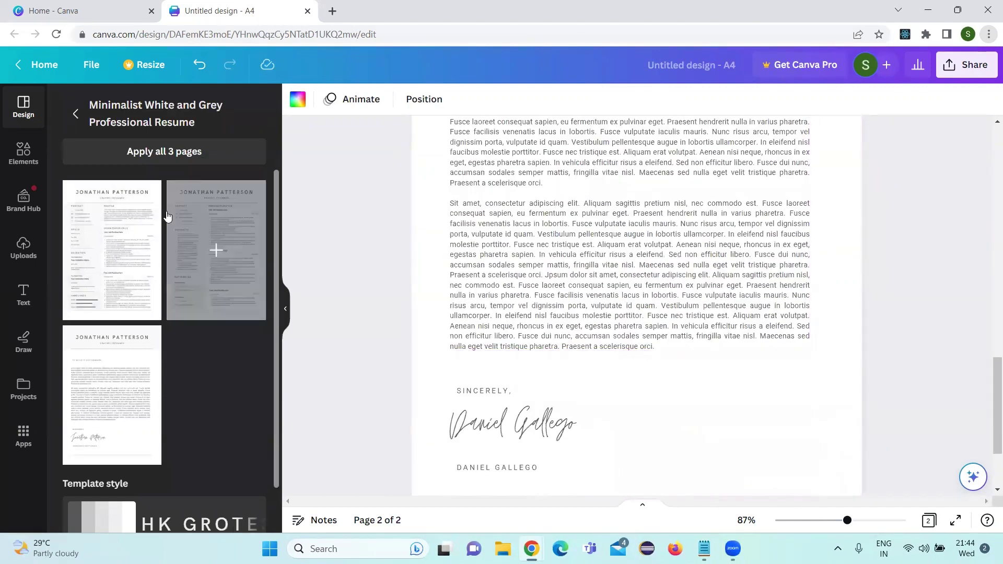
click(76, 114)
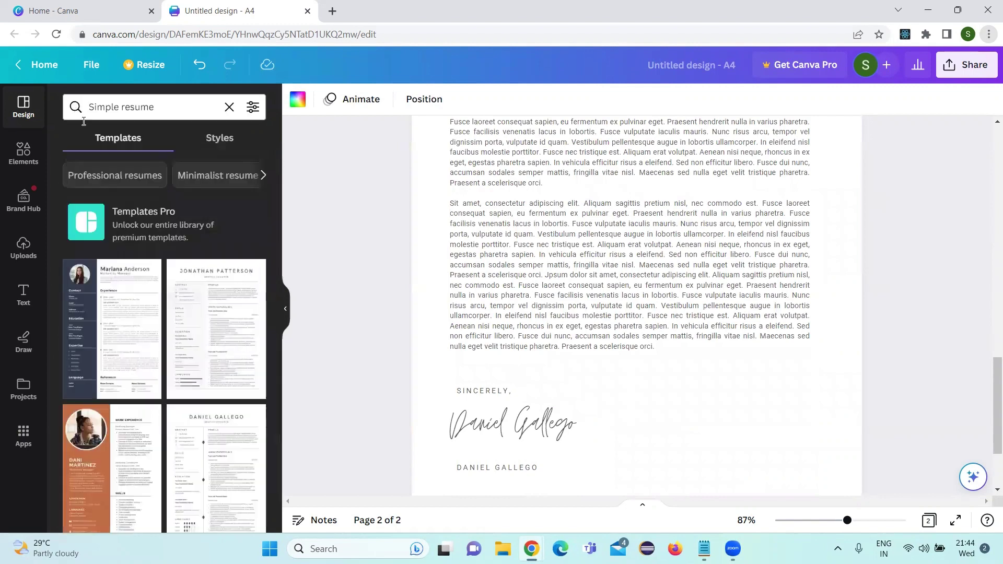
Filter to Professional resumes and apply the orange marketing-manager resume to page 2.
click(116, 178)
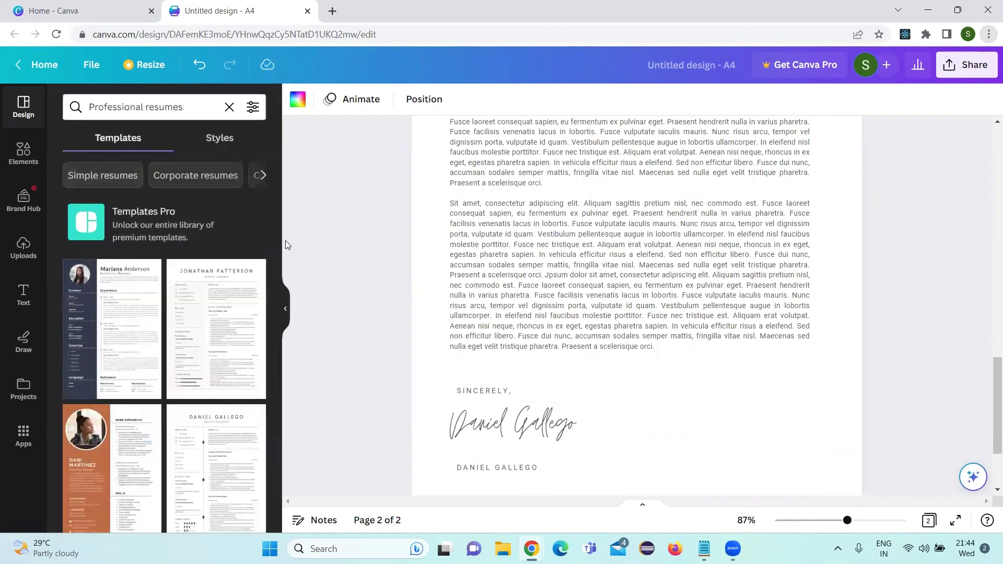
scroll(130, 367, down, 3)
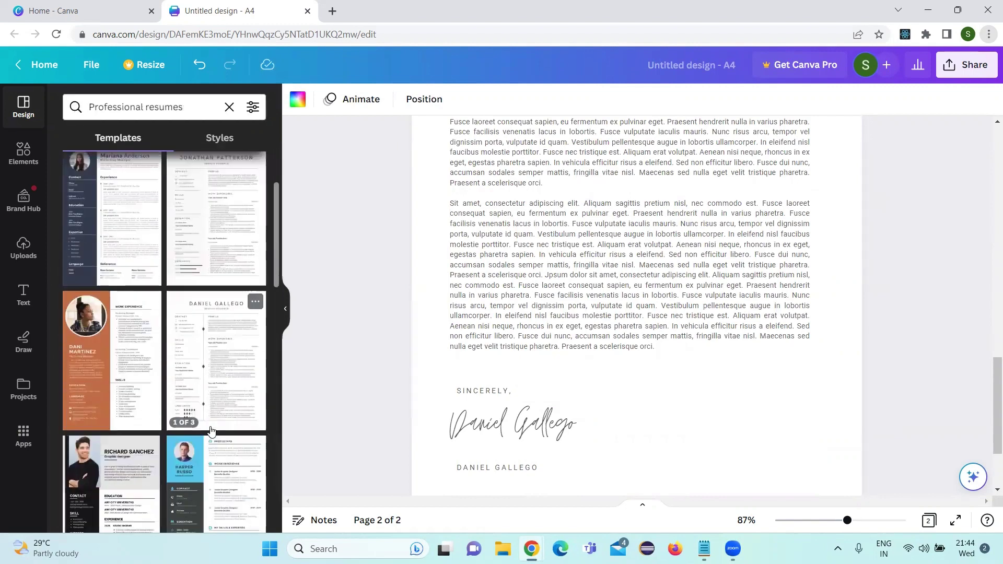
click(115, 365)
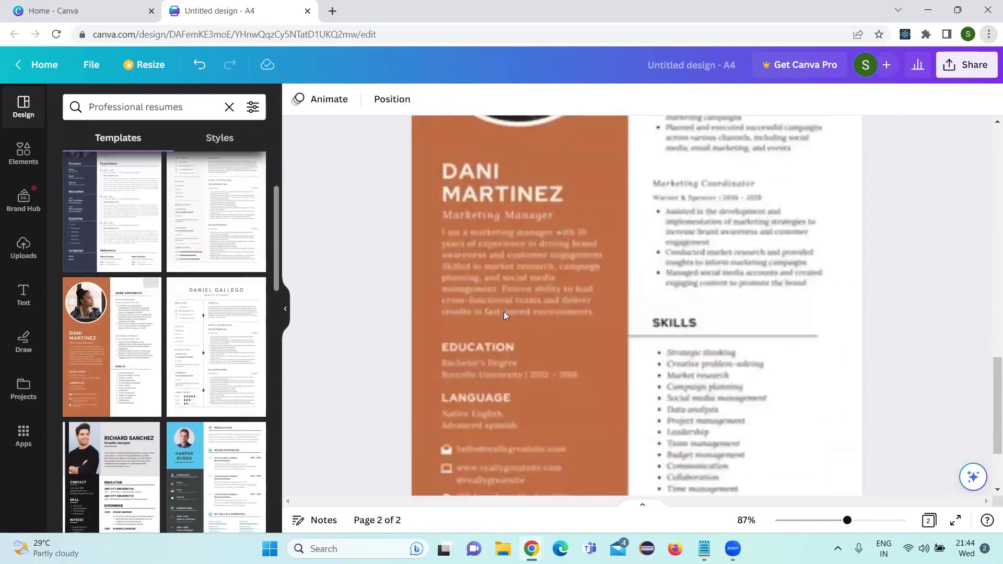
scroll(504, 312, up, 5)
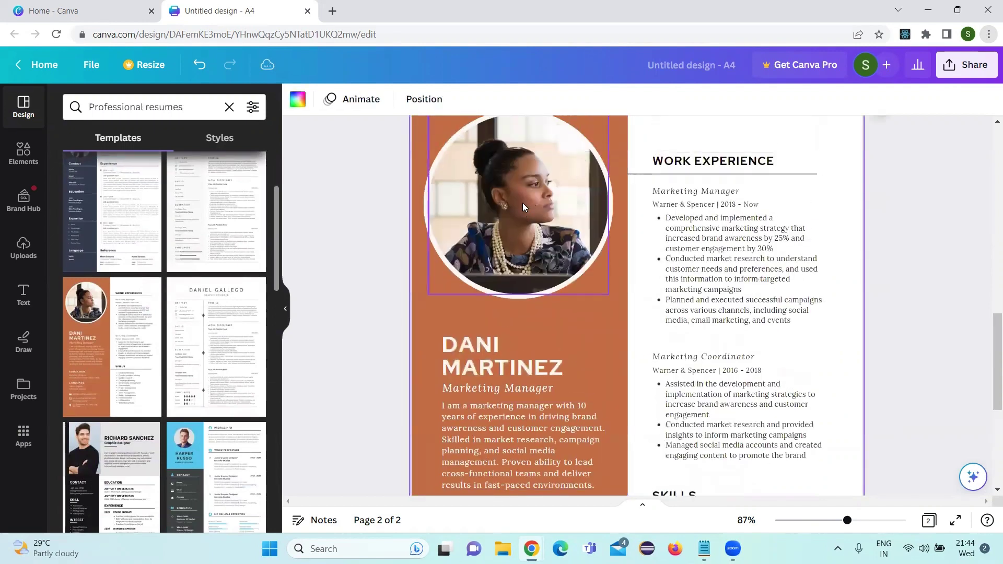
scroll(529, 331, down, 2)
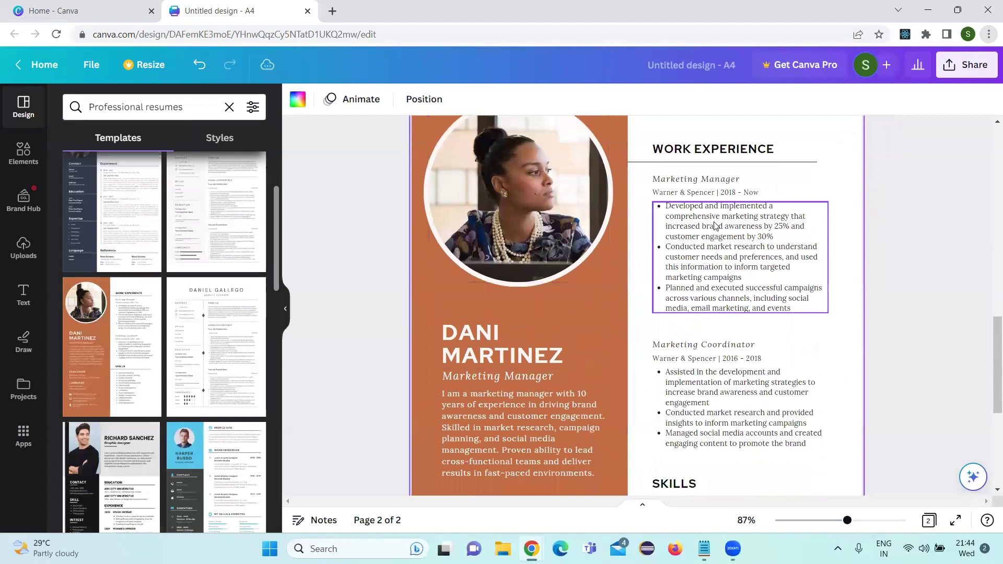
scroll(705, 261, down, 5)
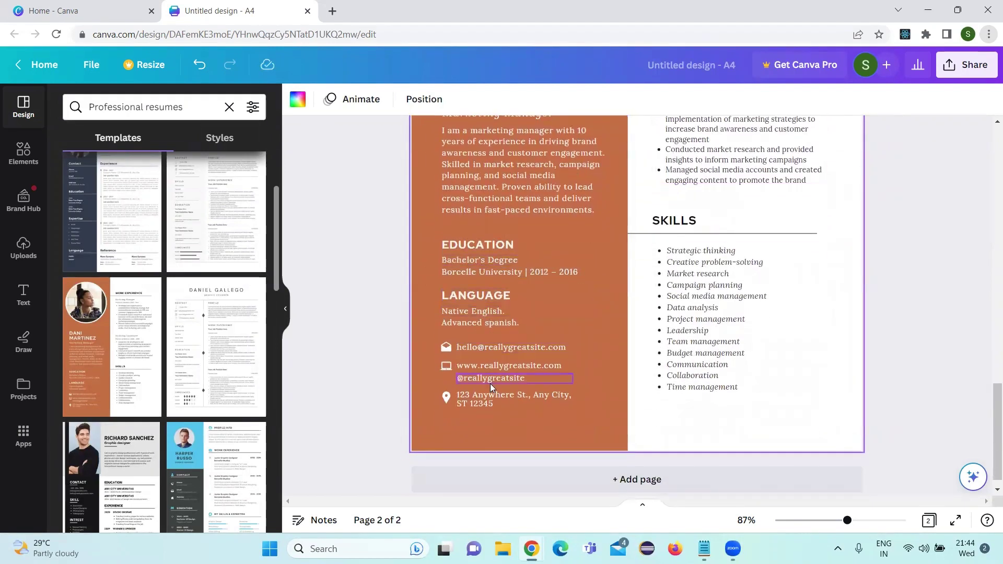
scroll(687, 401, down, 1)
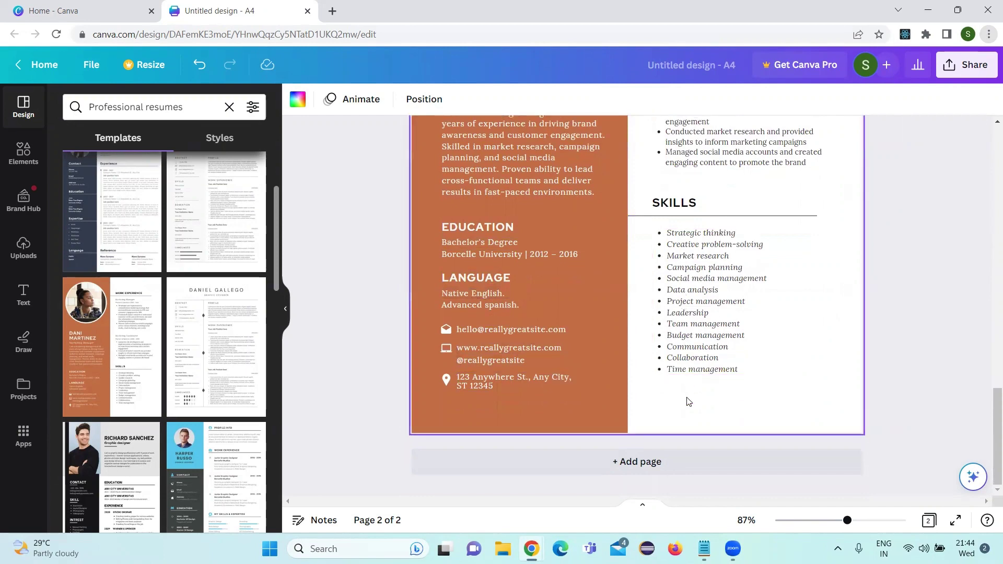
scroll(195, 230, up, 3)
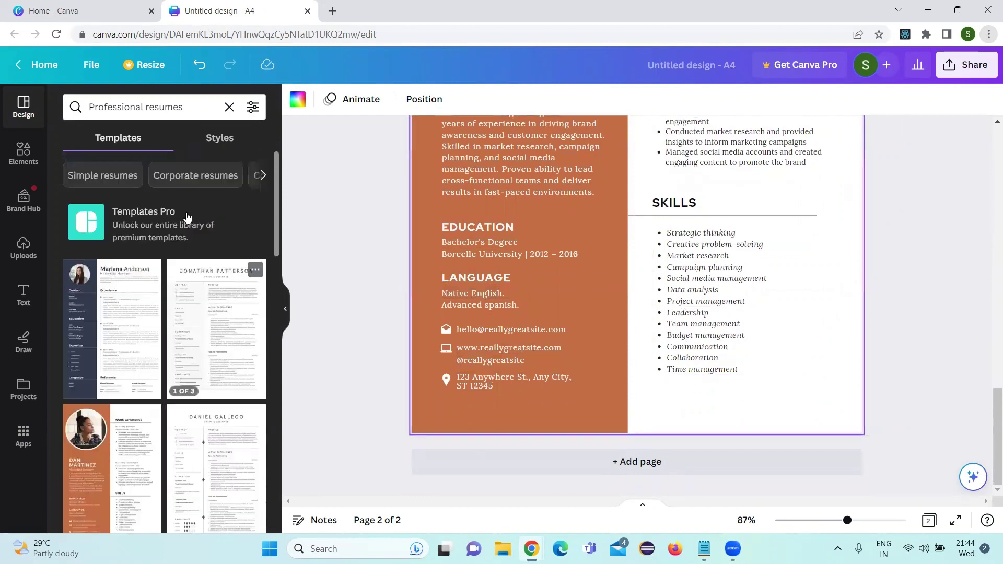
Clear the Professional resumes search and search templates for 'cover letter'.
click(263, 175)
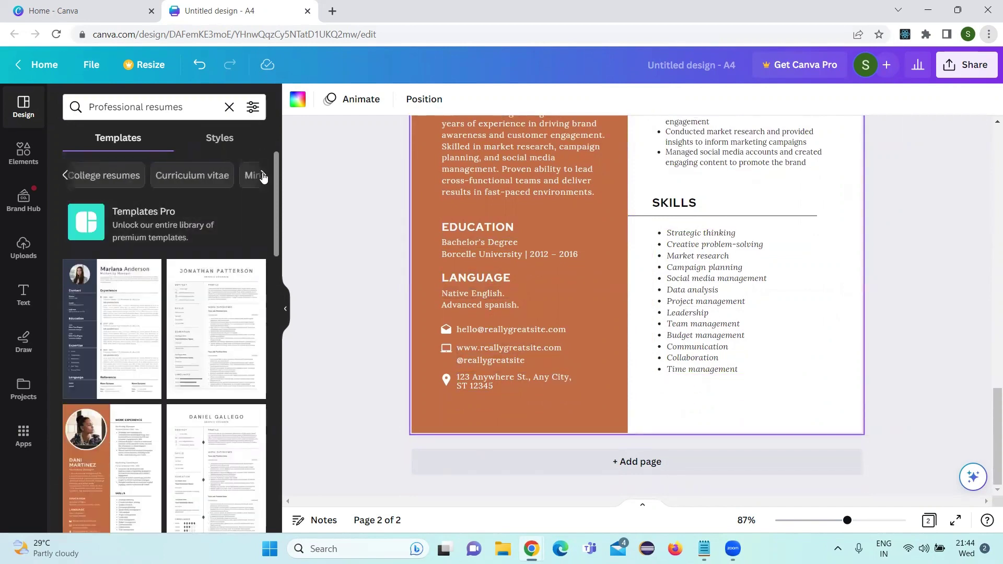
click(263, 176)
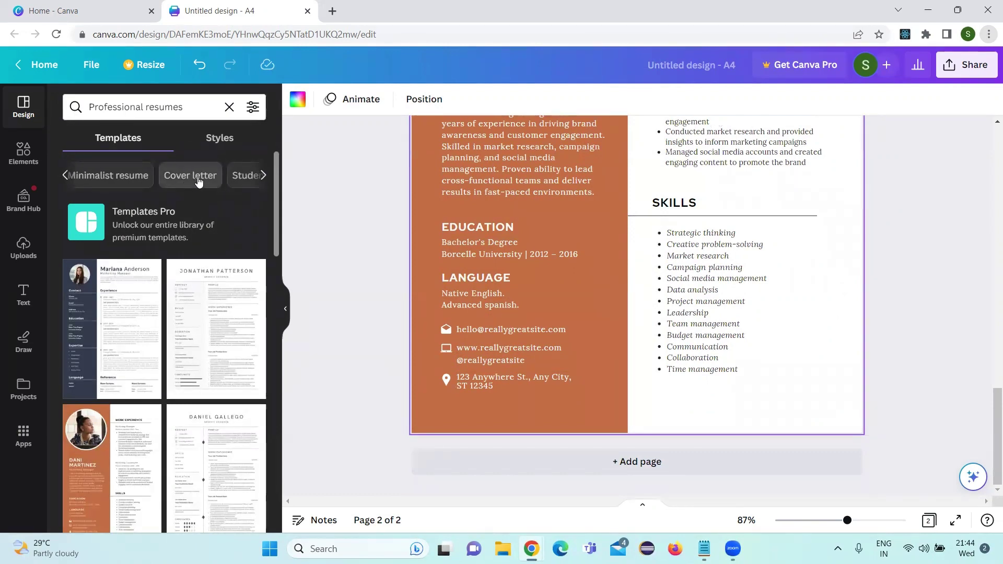
click(230, 108)
click(163, 103)
text(Cover l)
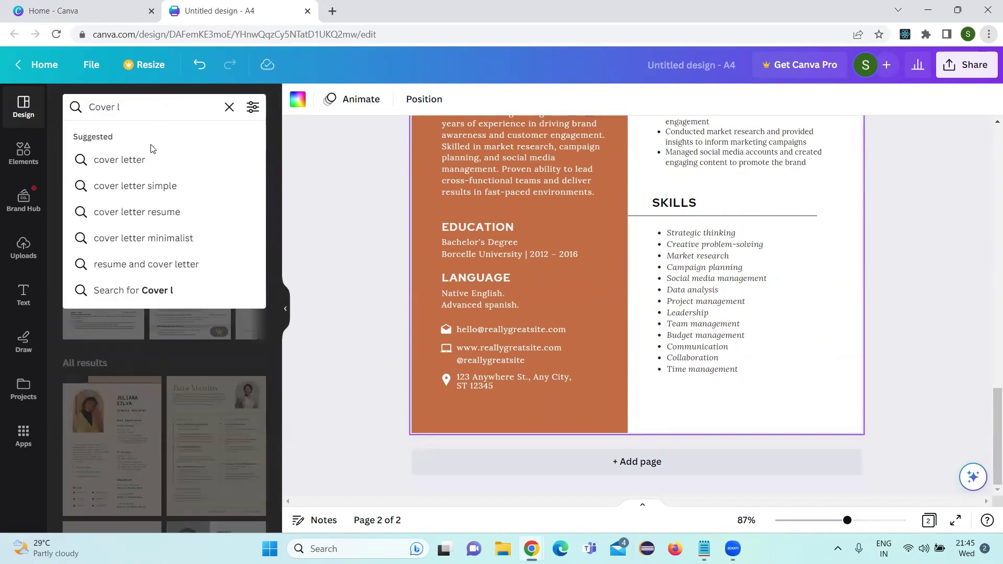
click(143, 160)
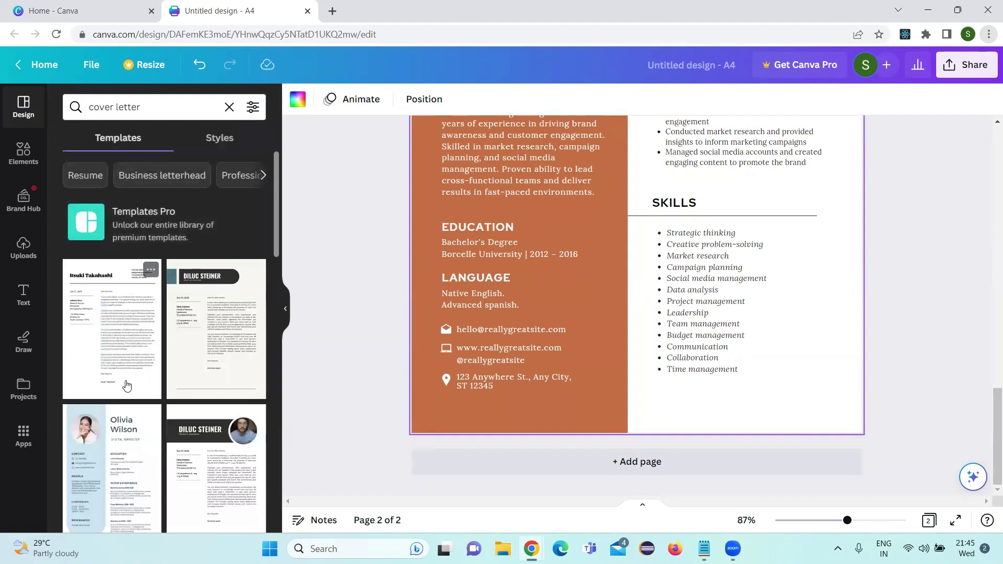
Apply the Itsuki Takahashi cover letter template to page 2.
scroll(127, 385, down, 5)
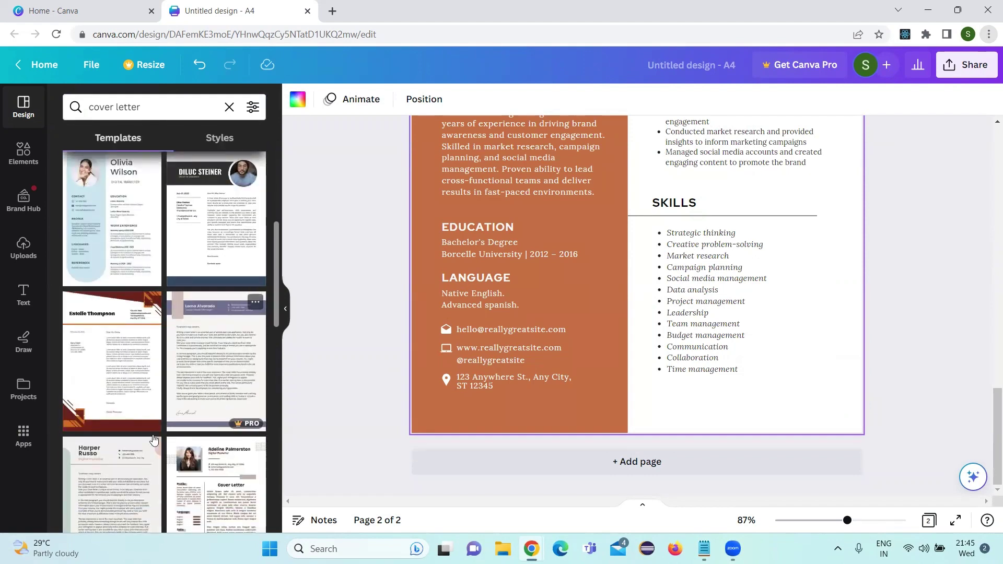
scroll(92, 387, down, 5)
scroll(92, 388, up, 4)
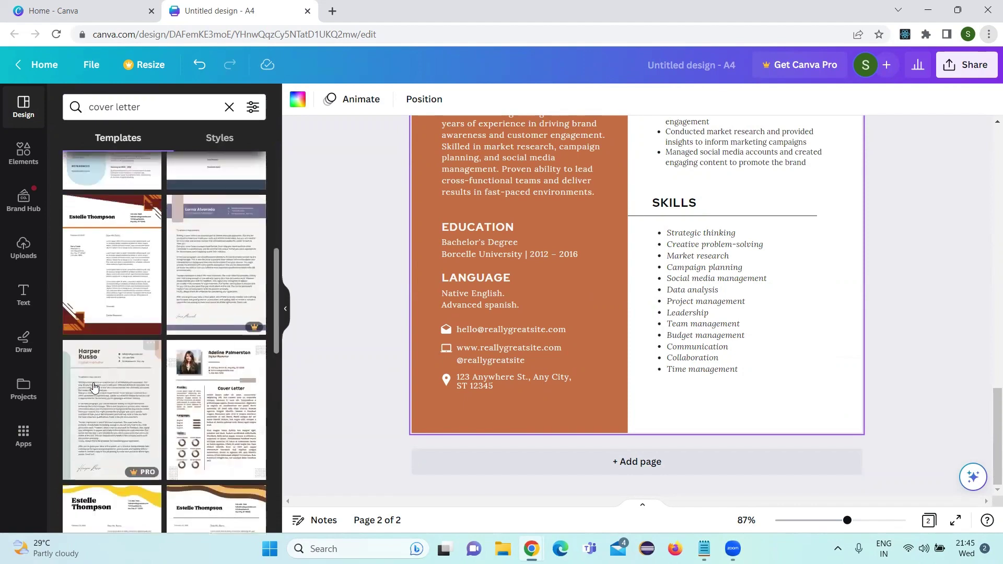
scroll(94, 387, up, 10)
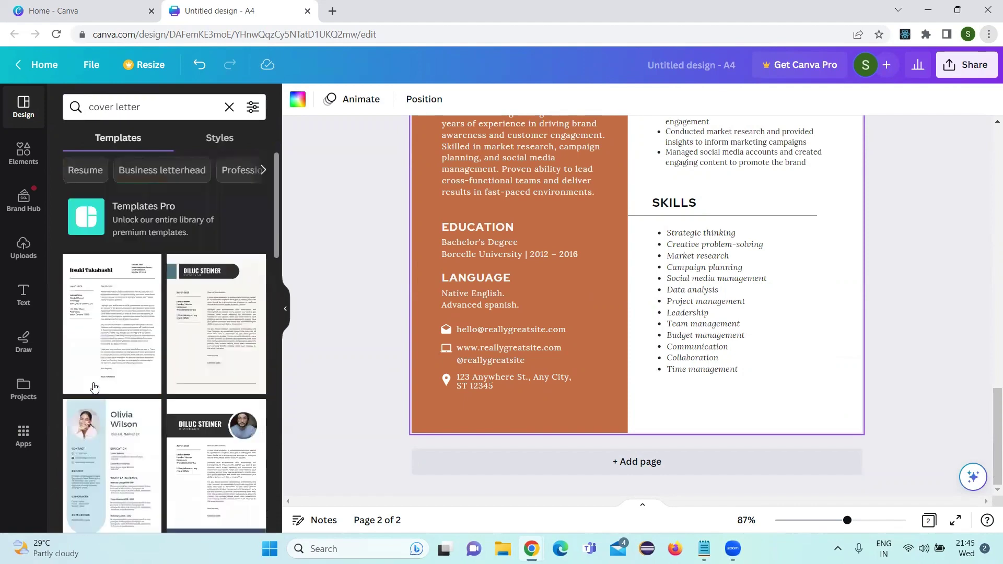
click(111, 356)
scroll(584, 250, up, 10)
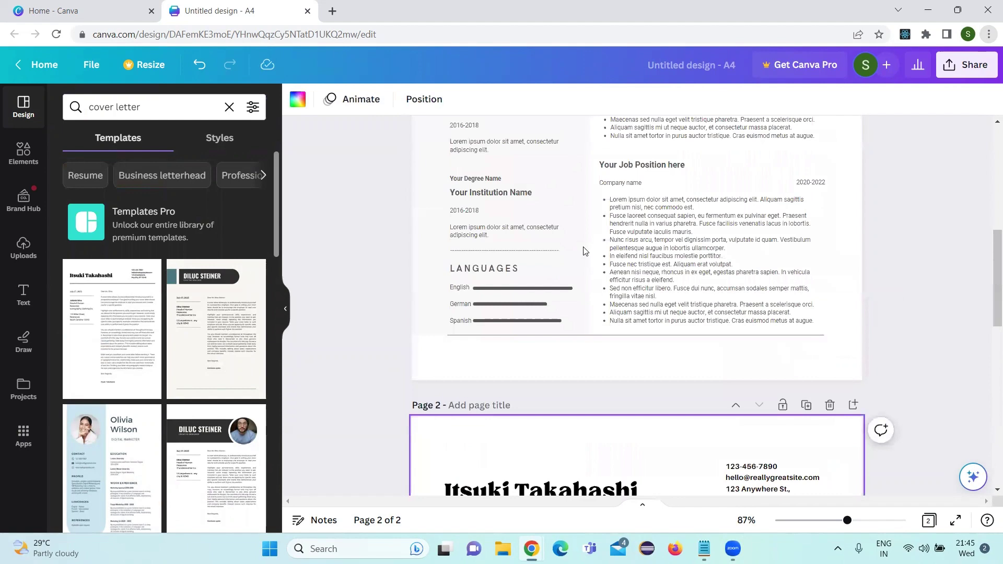
scroll(583, 250, up, 10)
scroll(648, 336, down, 2)
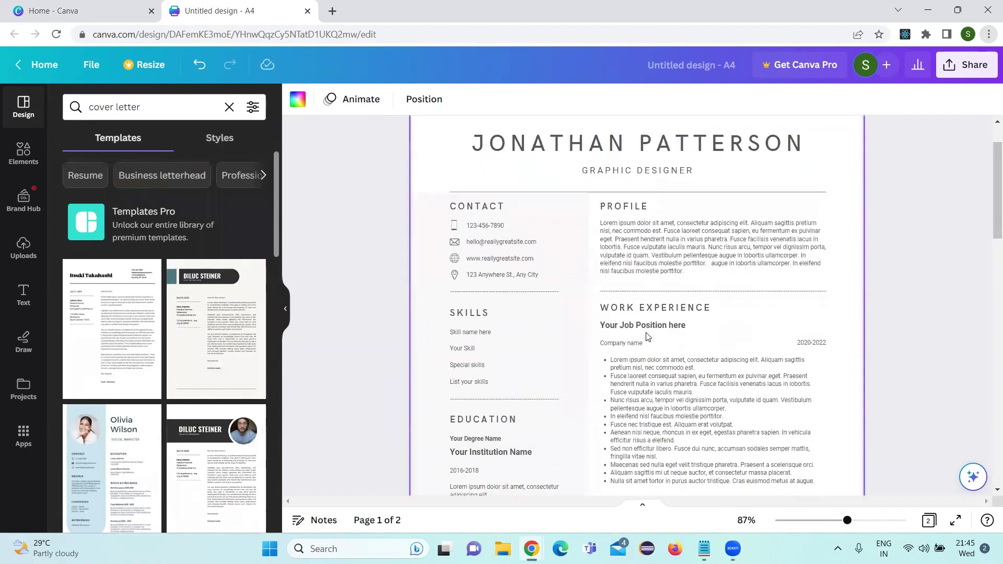
scroll(648, 336, down, 10)
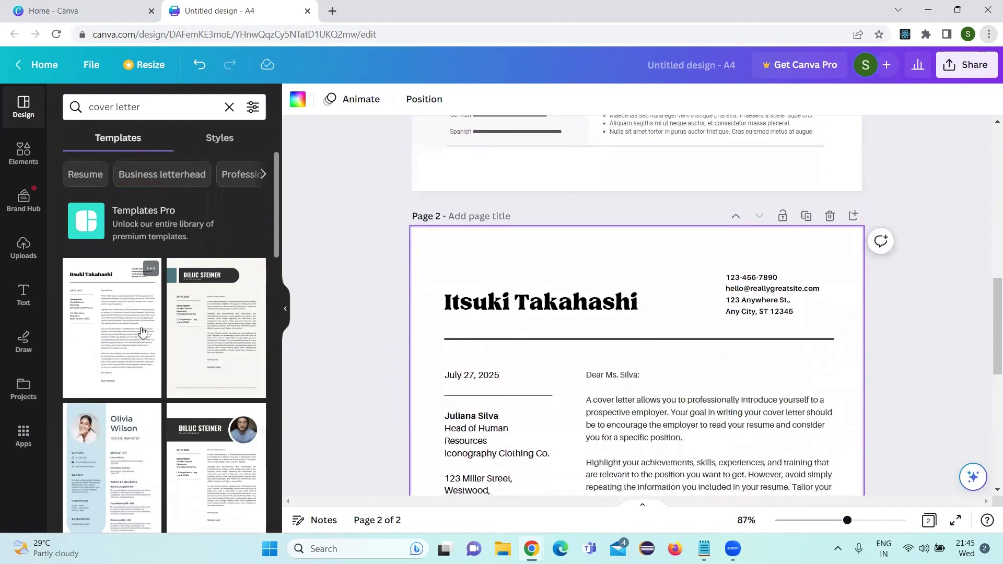
In Notepad, highlight key phrases of the 'What is a cover letter for a job' definition.
key(alt+Tab)
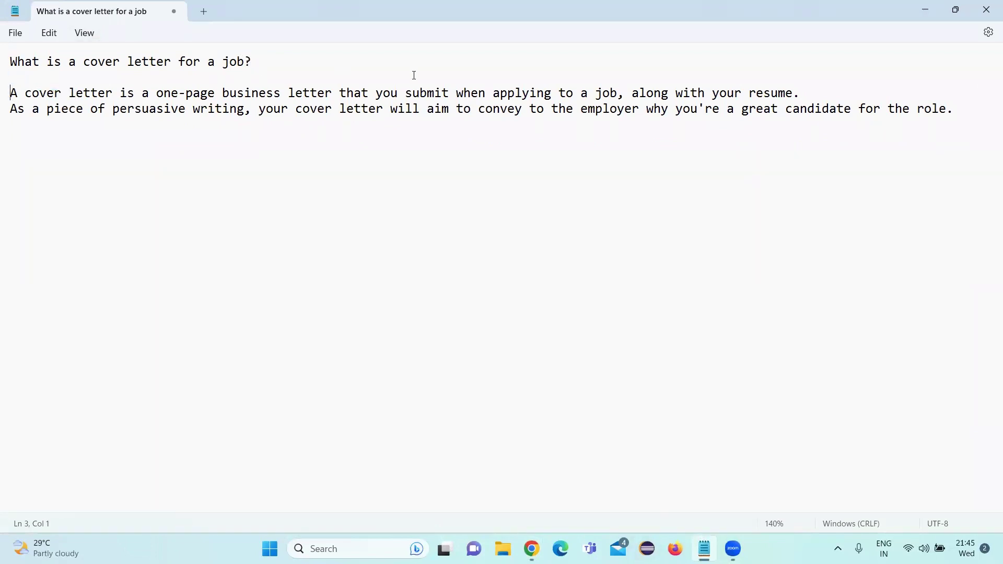
drag(13, 94, 814, 92)
click(809, 93)
drag(83, 61, 176, 61)
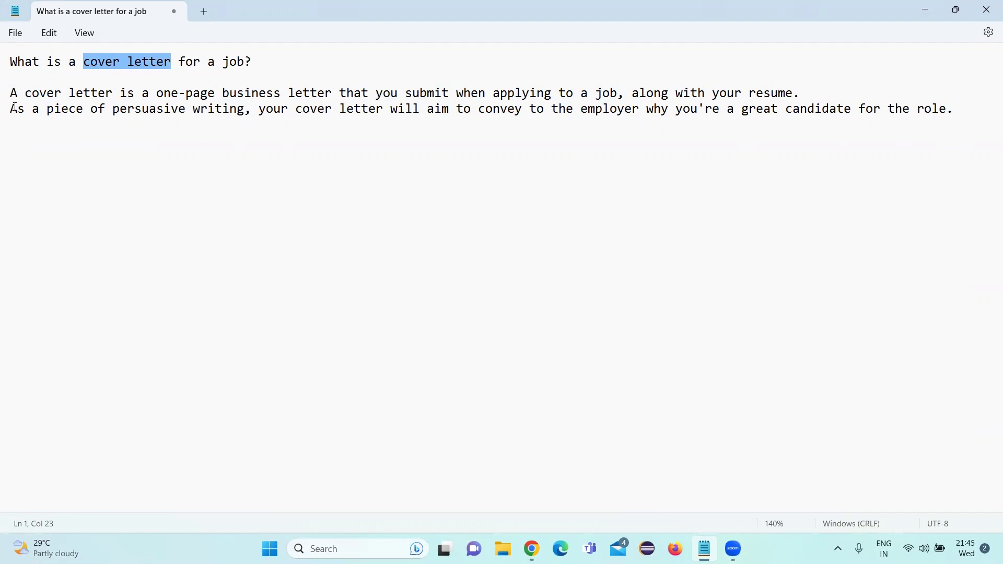
drag(12, 107, 430, 110)
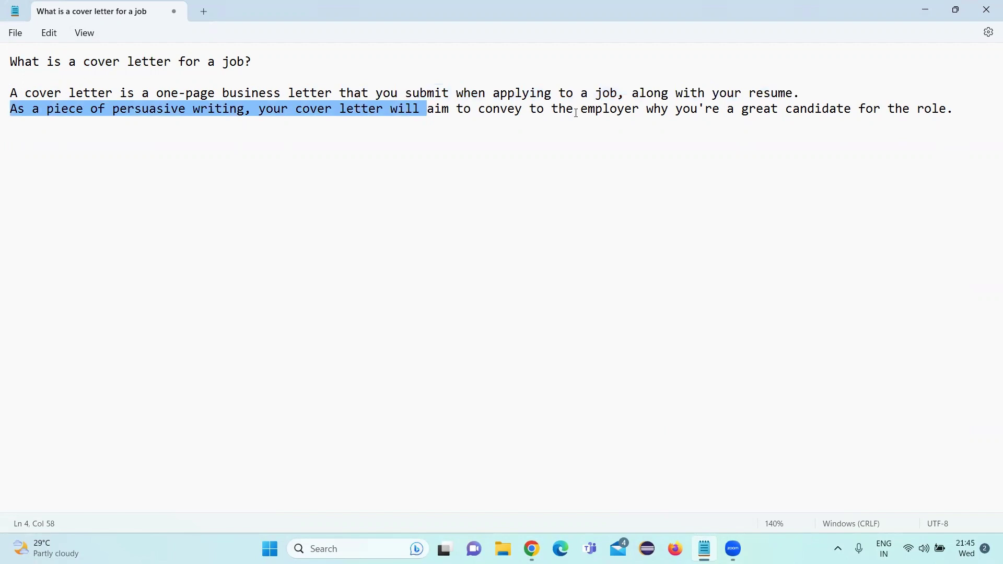
drag(678, 109, 955, 117)
click(956, 117)
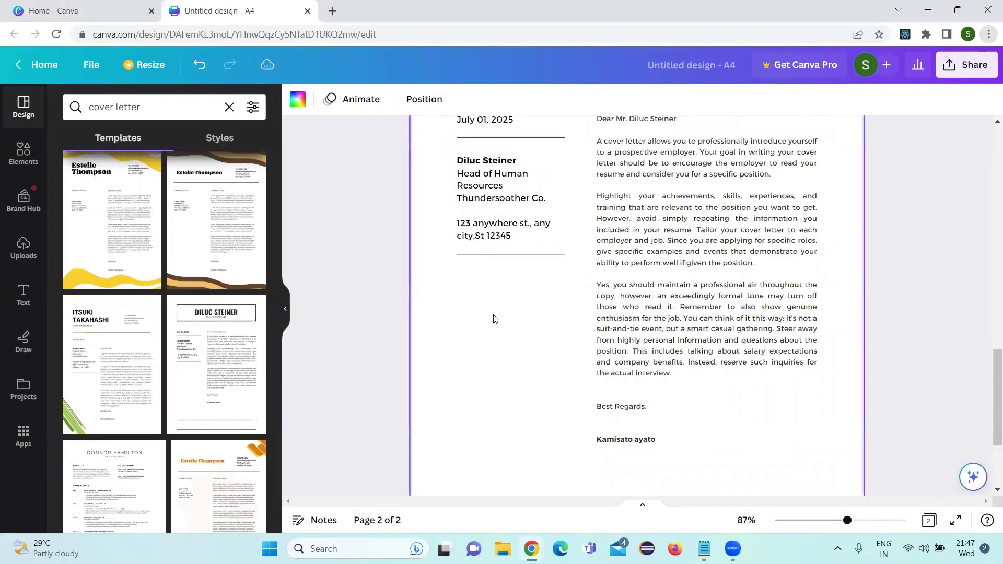
Scroll through page 2 to review the Diluc Steiner cover letter's date, recipient block and body.
scroll(515, 313, up, 5)
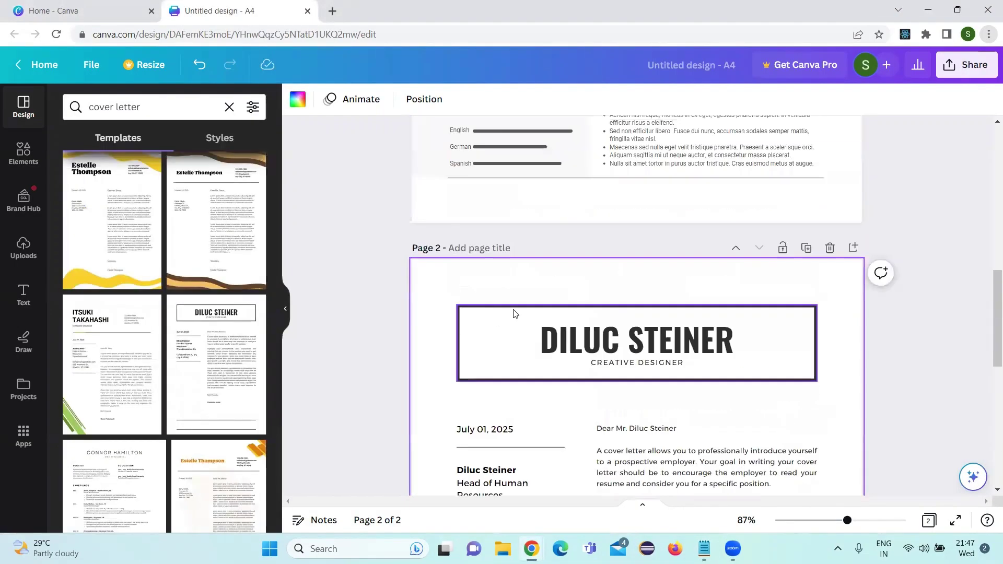
scroll(515, 314, down, 3)
scroll(544, 312, down, 1)
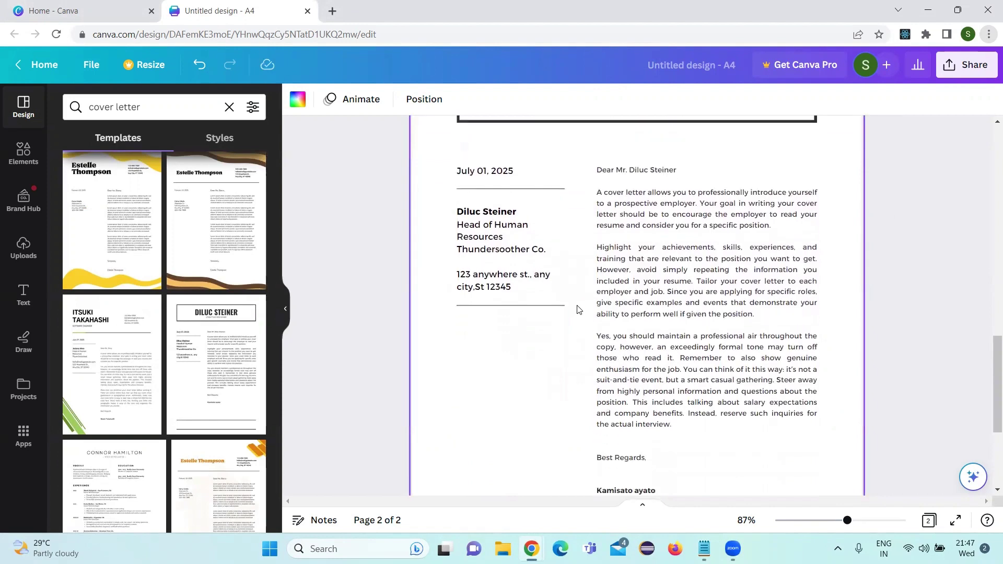
scroll(576, 309, up, 2)
scroll(619, 214, up, 1)
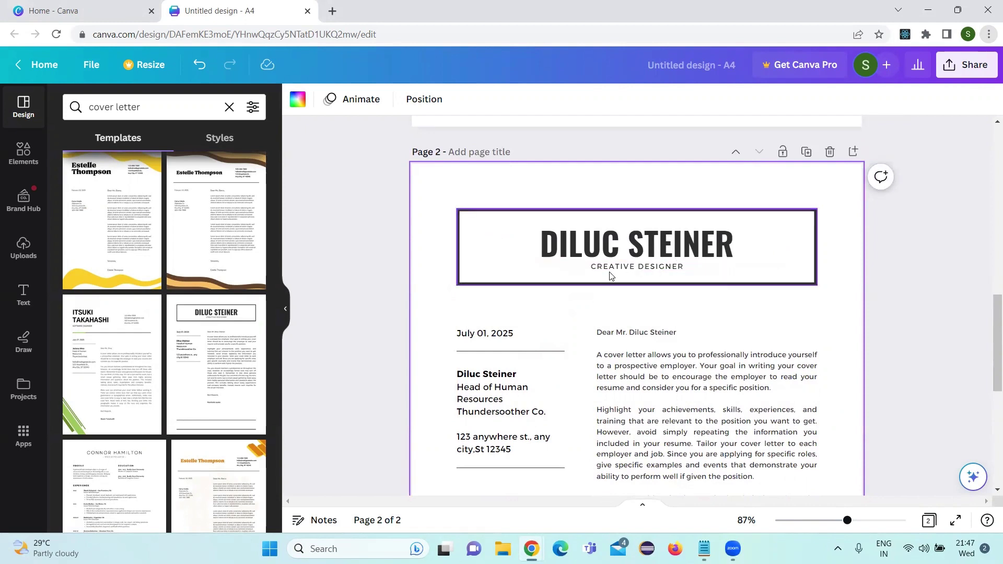
scroll(629, 273, down, 1)
scroll(629, 272, down, 1)
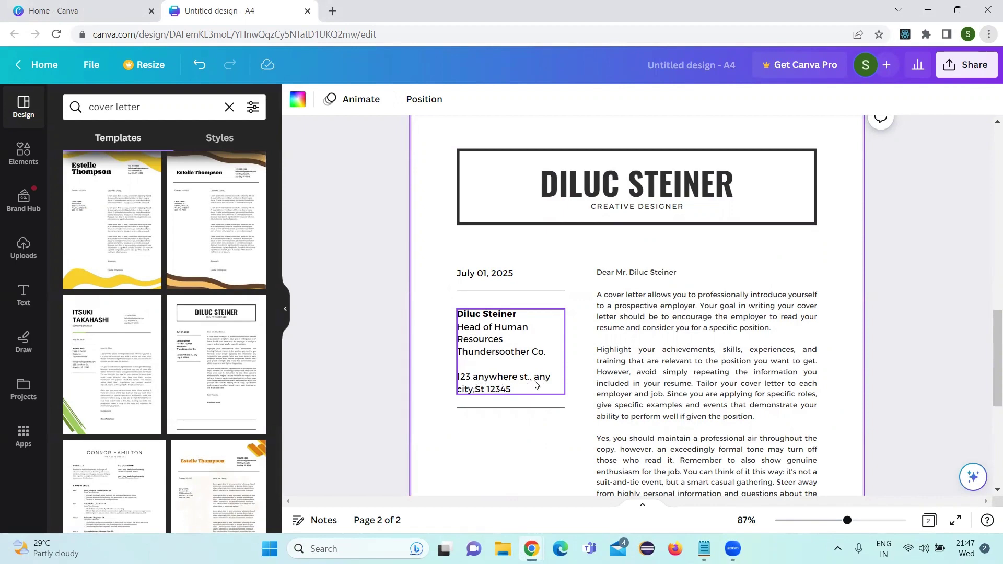
scroll(656, 322, down, 2)
scroll(656, 321, down, 3)
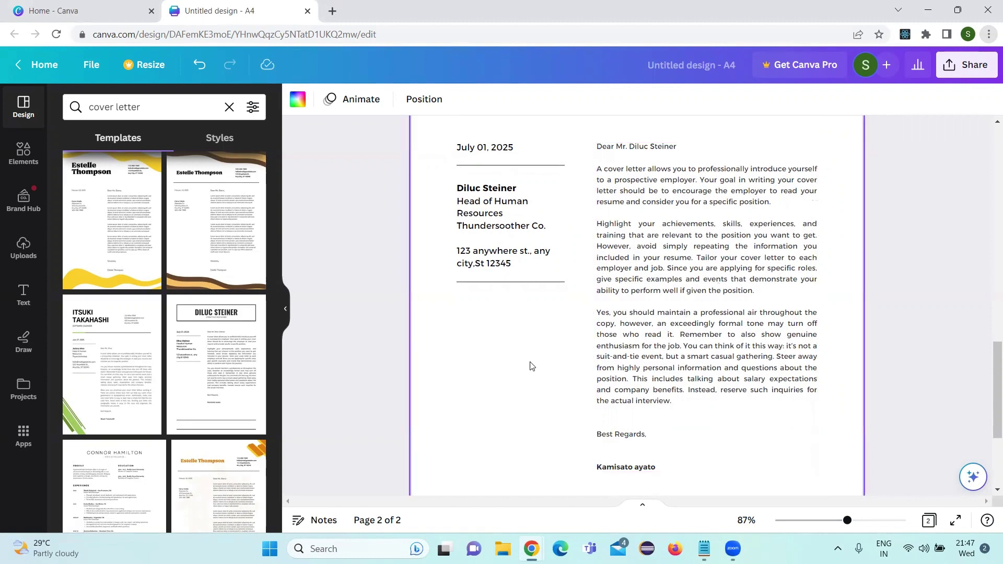
scroll(531, 365, up, 3)
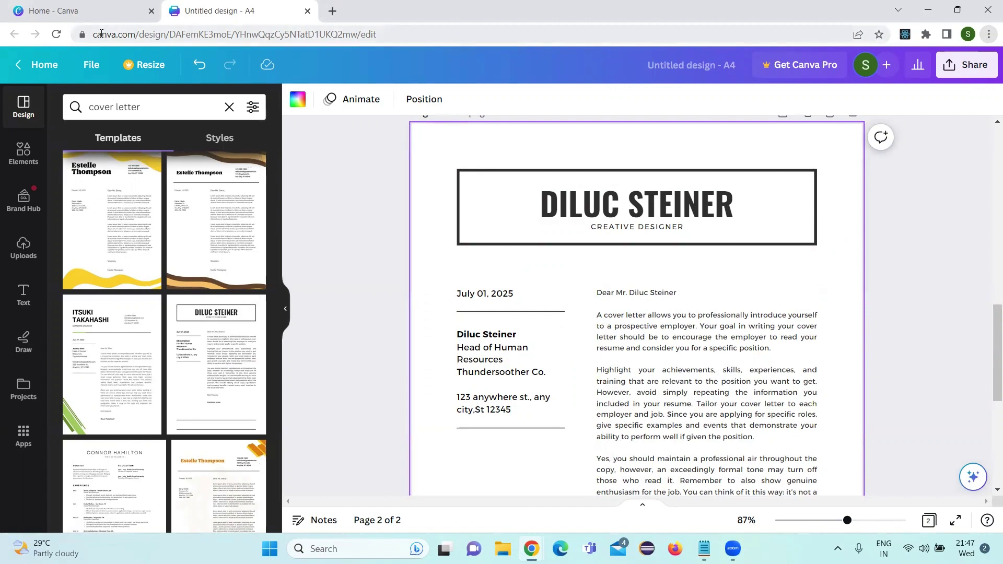
scroll(134, 293, up, 3)
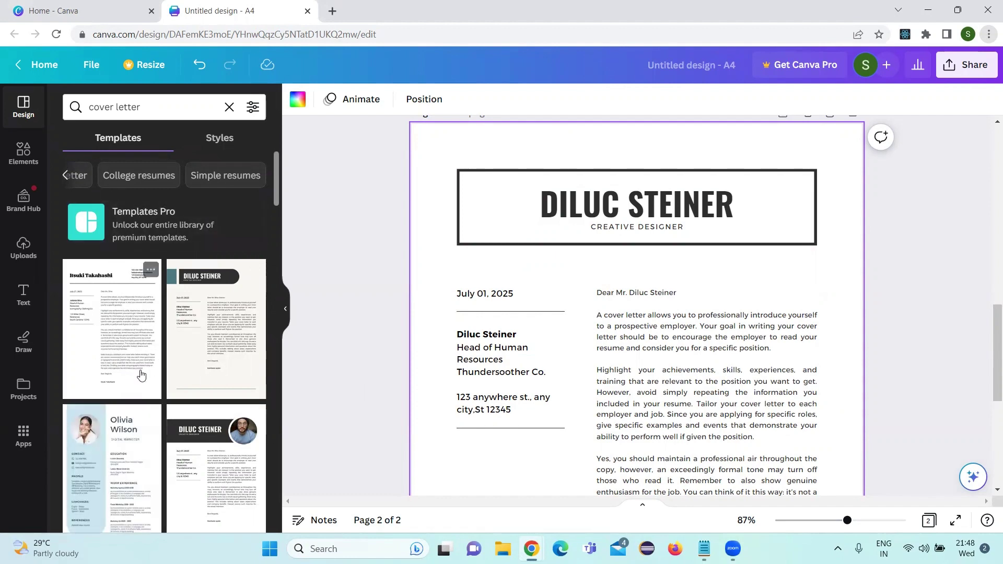
scroll(140, 371, down, 5)
scroll(140, 370, up, 5)
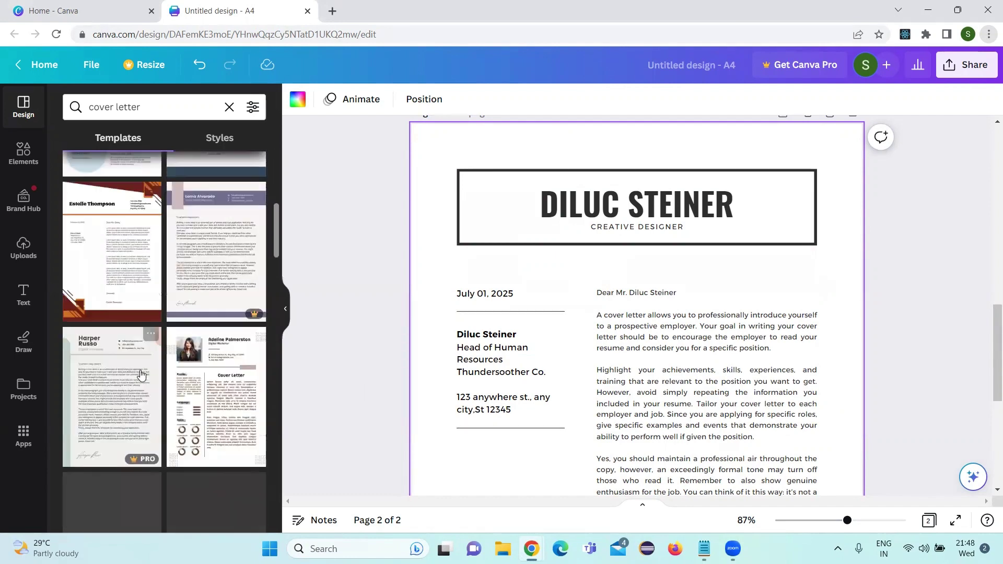